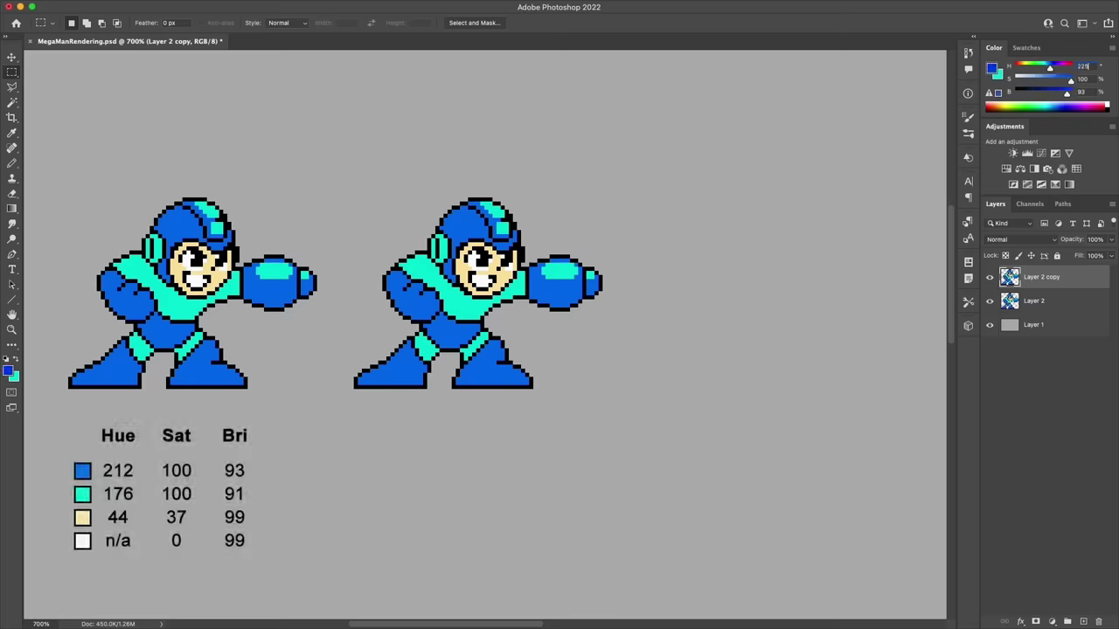
Step: Set the blue to saturation 75 and brightness 90, fill the second sprite's blue armour areas with it, and deselect
key(Tab)
text(75)
key(Tab)
text(90w)
click(563, 291)
key(alt+BackSpace)
key(x)
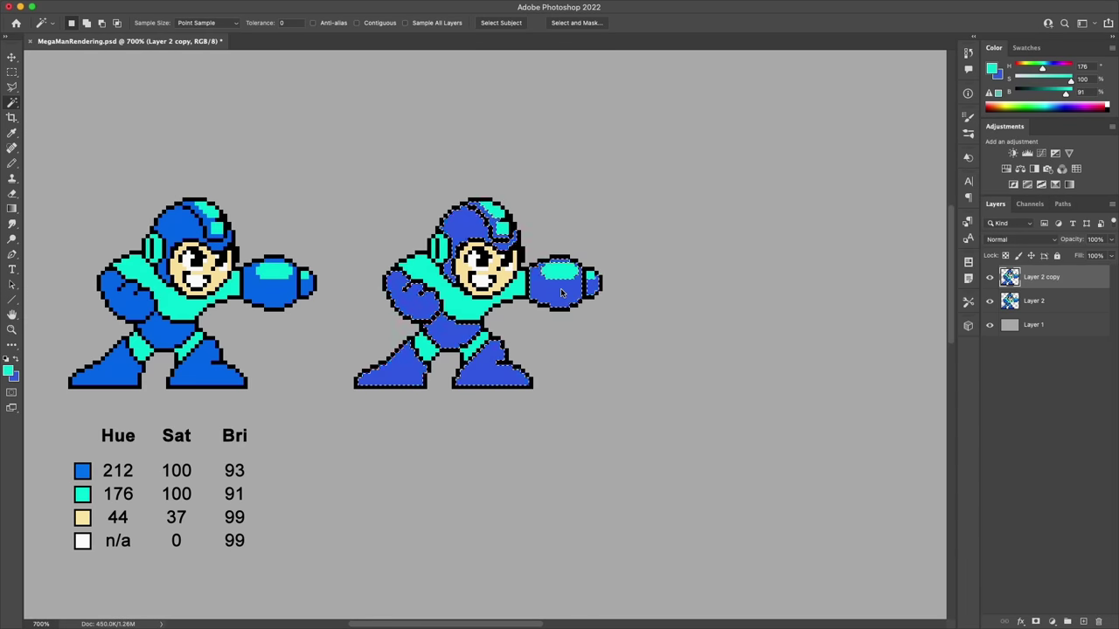
key(m)
key(super+d)
Step: Change the teal to hue 180, saturation 75, brightness 85, fill the second sprite's teal areas with it, and deselect
double_click(1083, 65)
text(180)
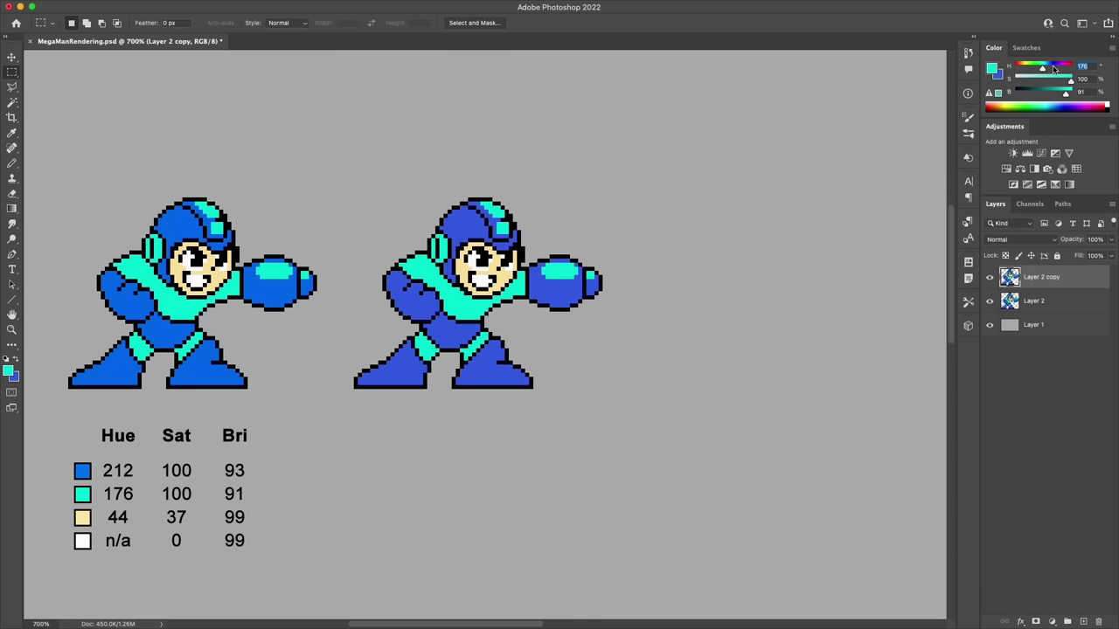
key(Tab)
text(70)
key(Tab)
text(85g)
click(560, 274)
key(x)
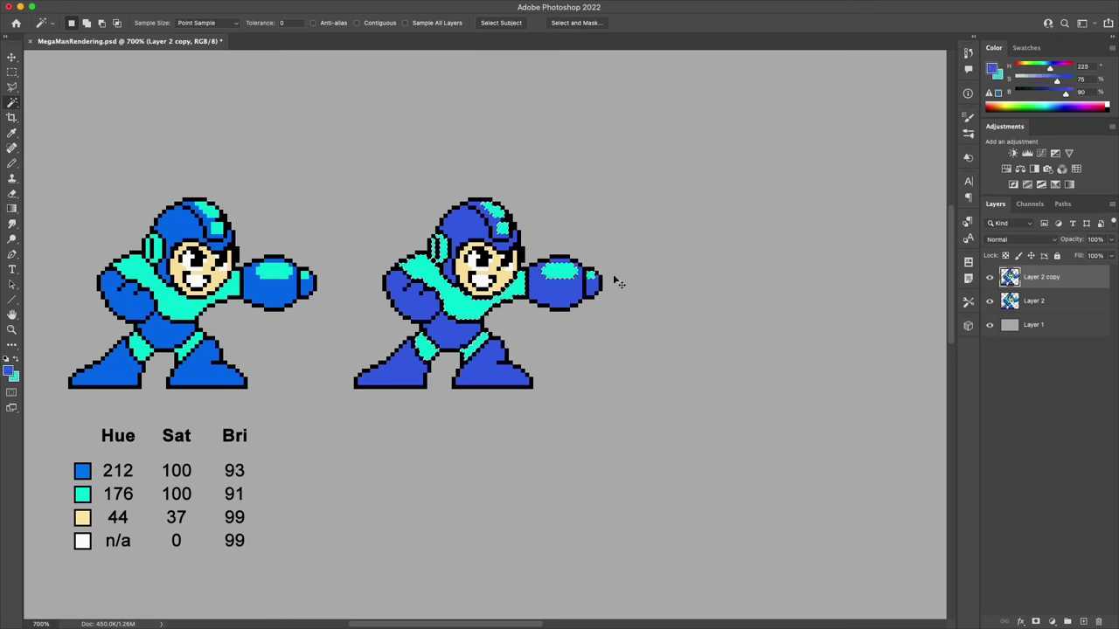
key(m)
key(super+d)
Step: Sample the second sprite's skin tone as the foreground colour and its teeth white as the background colour
key(i)
click(505, 275)
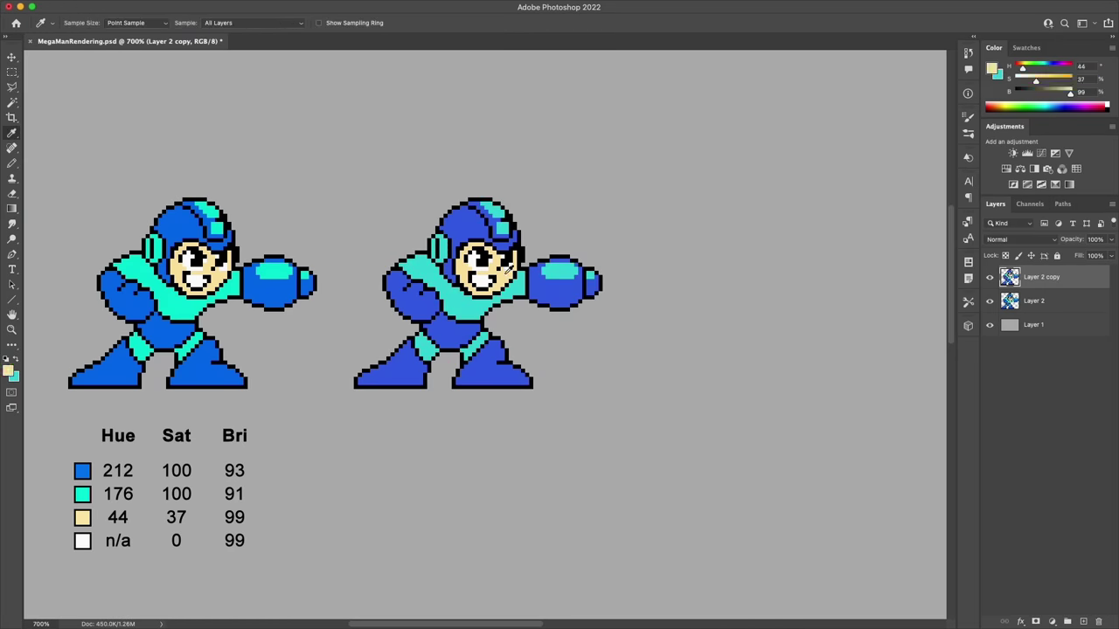
key(x)
click(484, 279)
key(x)
Step: Change the skin tone to hue 30, saturation 30, brightness 95 and fill the second sprite's face with it
drag(1088, 67, 1070, 72)
text(30)
key(Tab)
text(30)
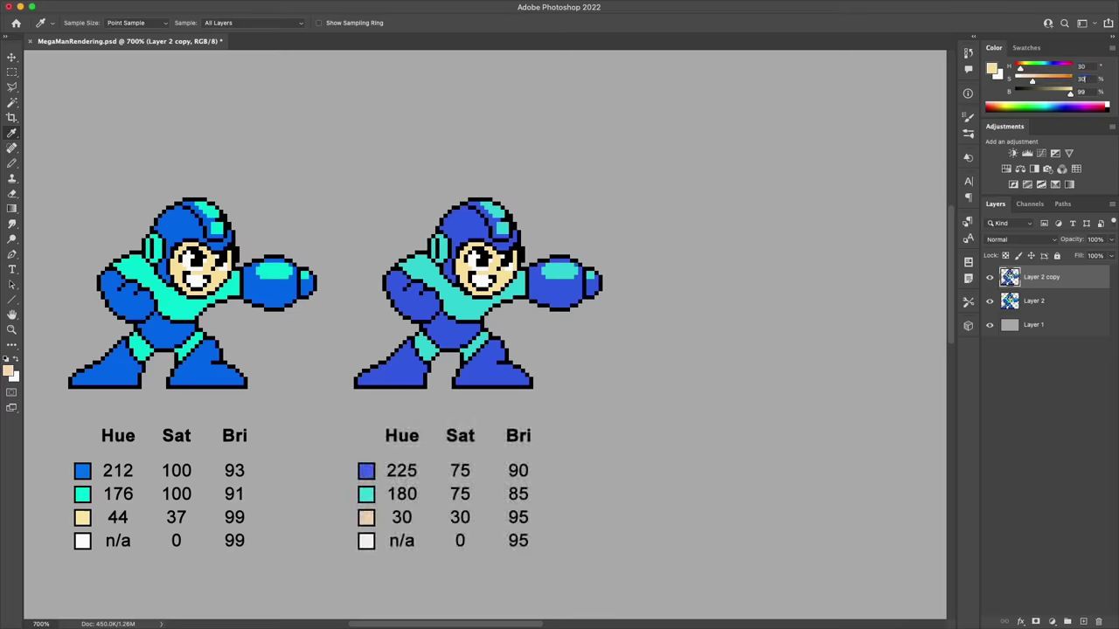
key(Tab)
text(95)
key(Return)
key(w)
click(505, 278)
Step: Lower the white to brightness 95, fill the second sprite's eyes and teeth with it, and deselect
key(x)
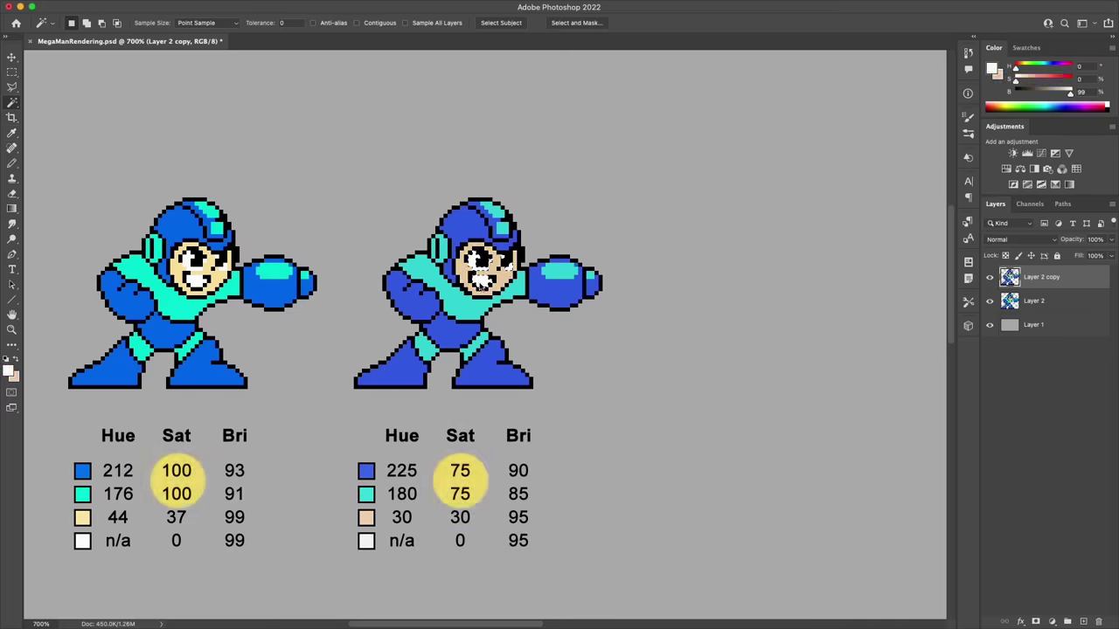
key(i)
double_click(1086, 91)
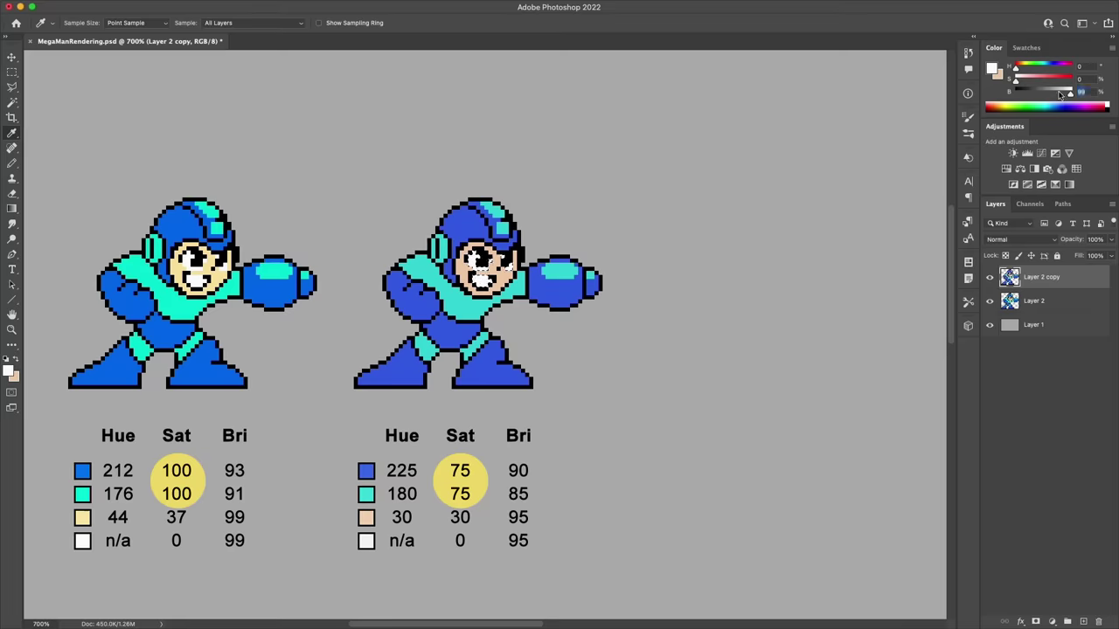
text(95)
key(Return)
key(alt+BackSpace)
key(x)
key(m)
key(super+d)
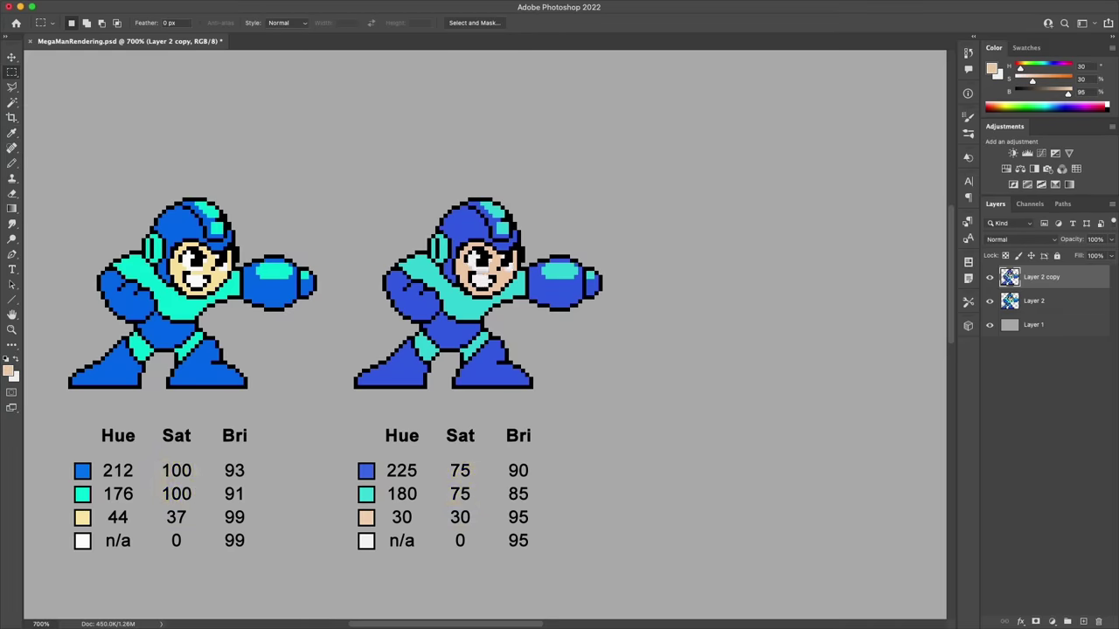
Step: Duplicate the recoloured sprite and place the copy beside it as a third figure
key(v)
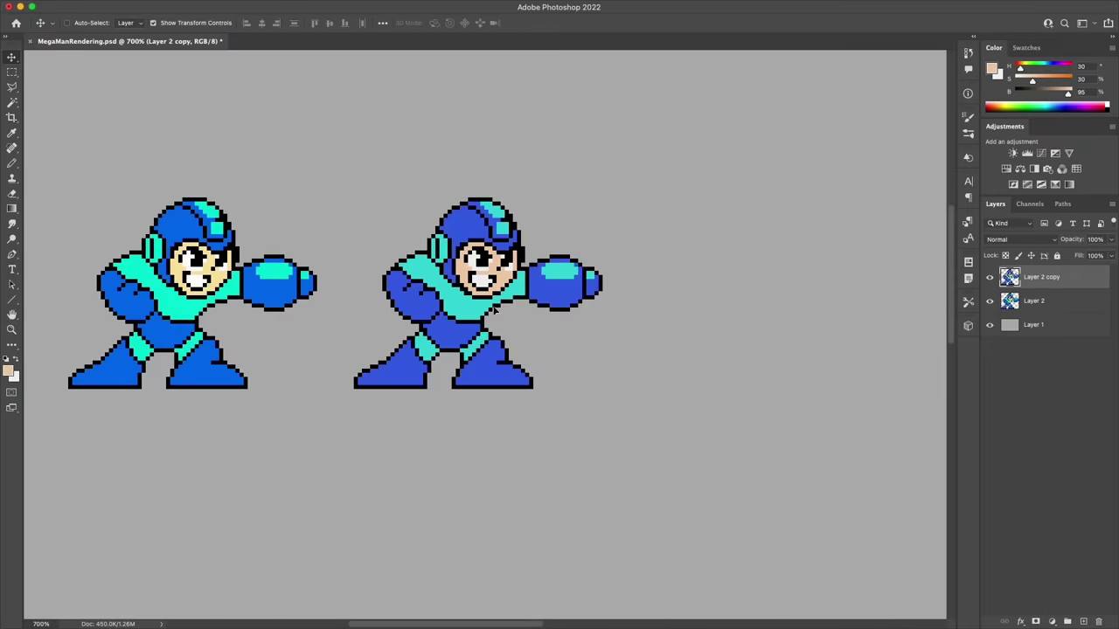
drag(494, 310, 775, 319)
key(m)
Step: Pencil black shadows on the third sprite along the cannon's underside, waist, legs, boots and front edge of the helmet
key(b)
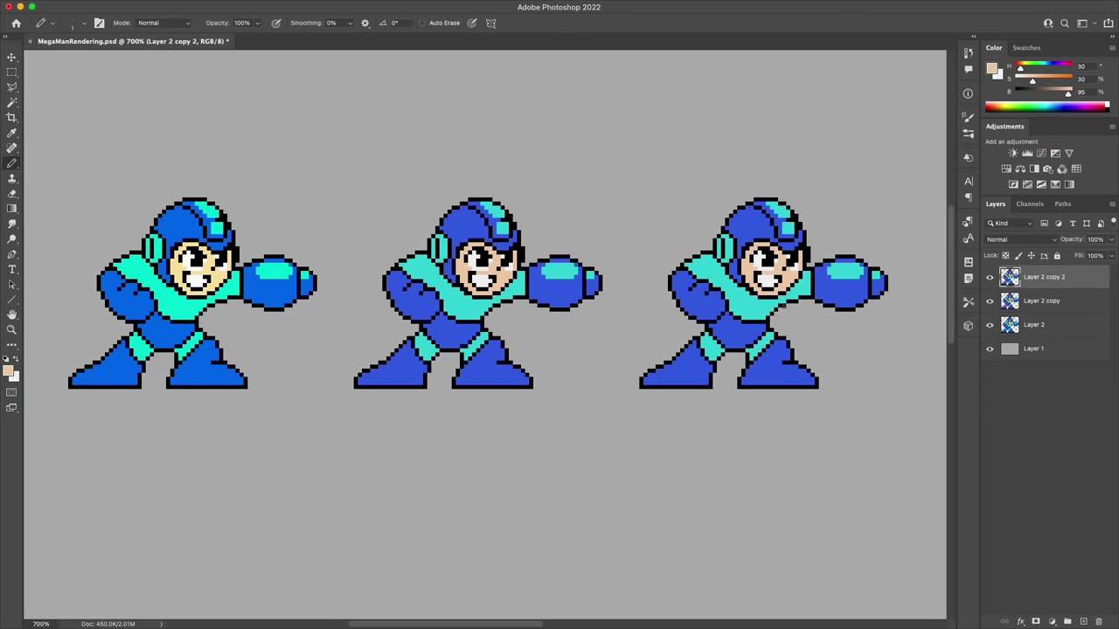
key(d)
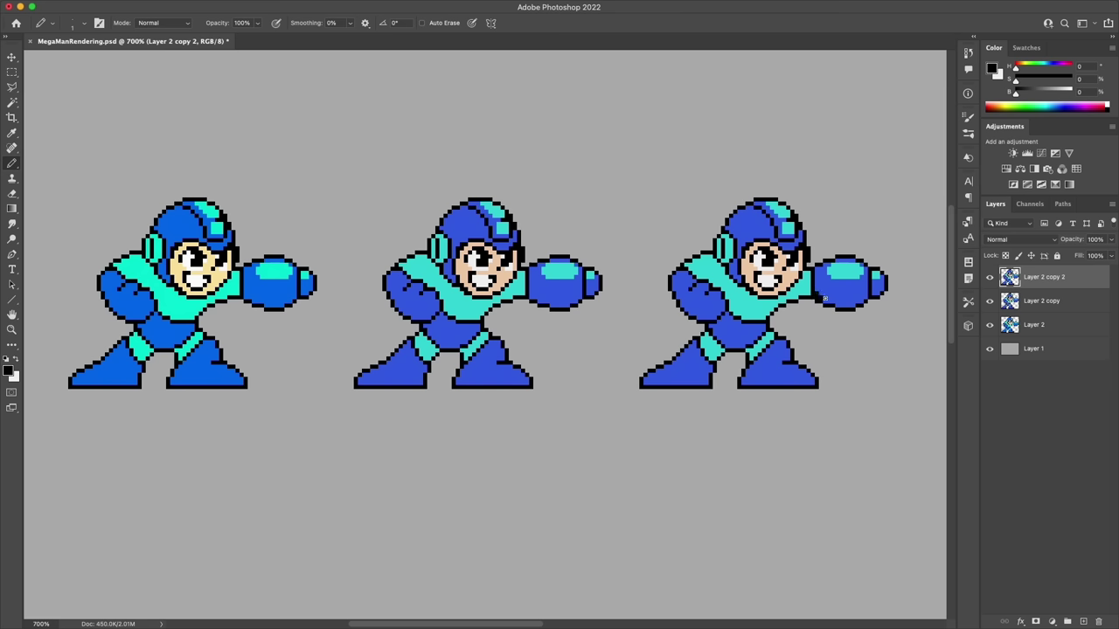
mouse_move(824, 301)
mouse_down()
mouse_move(862, 298)
mouse_move(826, 299)
mouse_up()
drag(760, 327, 760, 333)
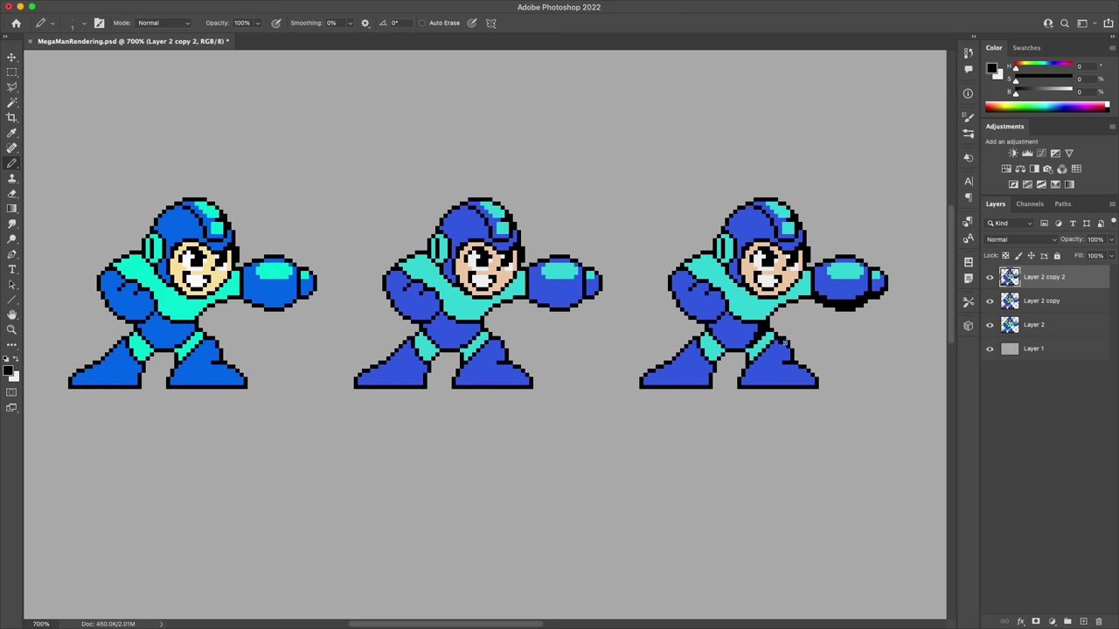
drag(785, 344, 788, 356)
drag(706, 361, 703, 376)
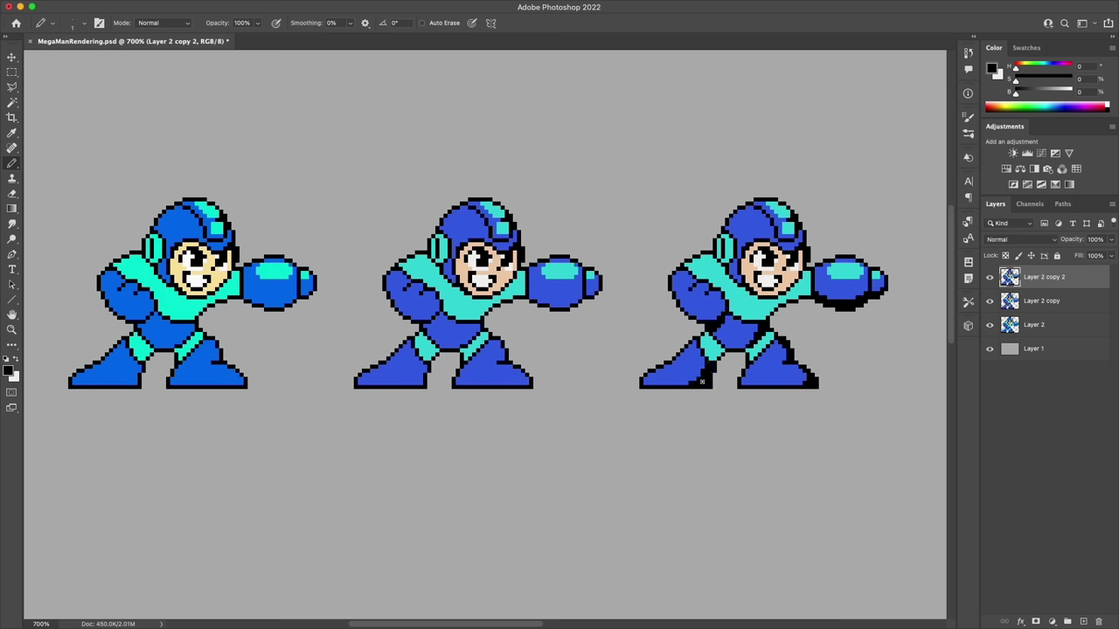
drag(792, 250, 798, 232)
Step: Create a new layer and paint highlights in the sampled teal on the third sprite's helmet and bent arm
key(alt+shift+super+n)
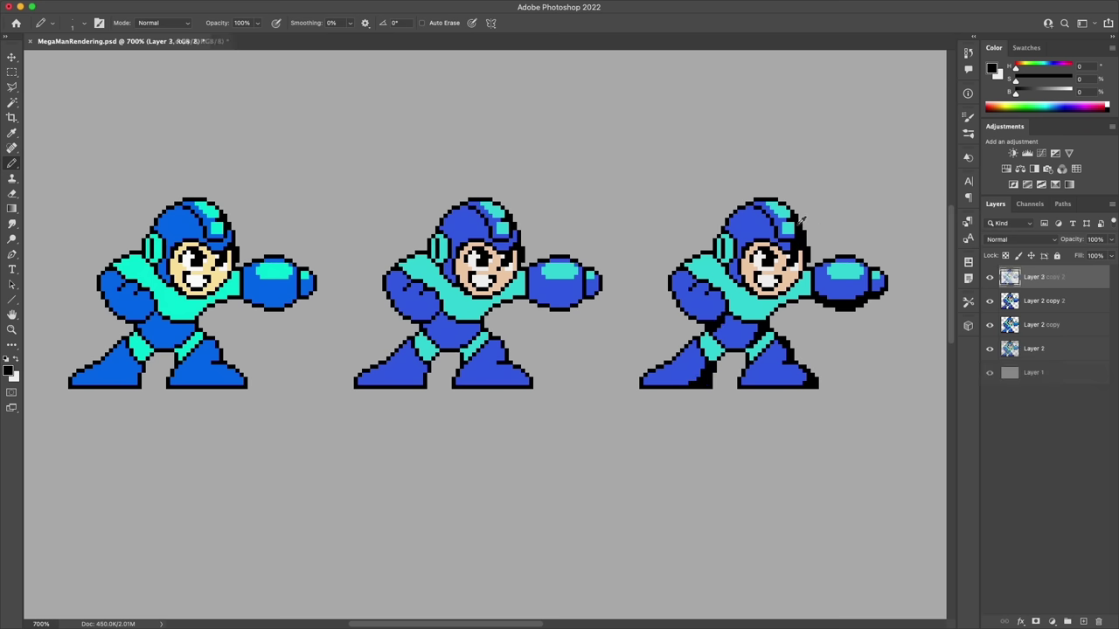
alt+click(792, 225)
key(bracketright)
key(bracketright)
key(bracketright)
click(745, 221)
key(bracketleft)
key(bracketleft)
key(bracketleft)
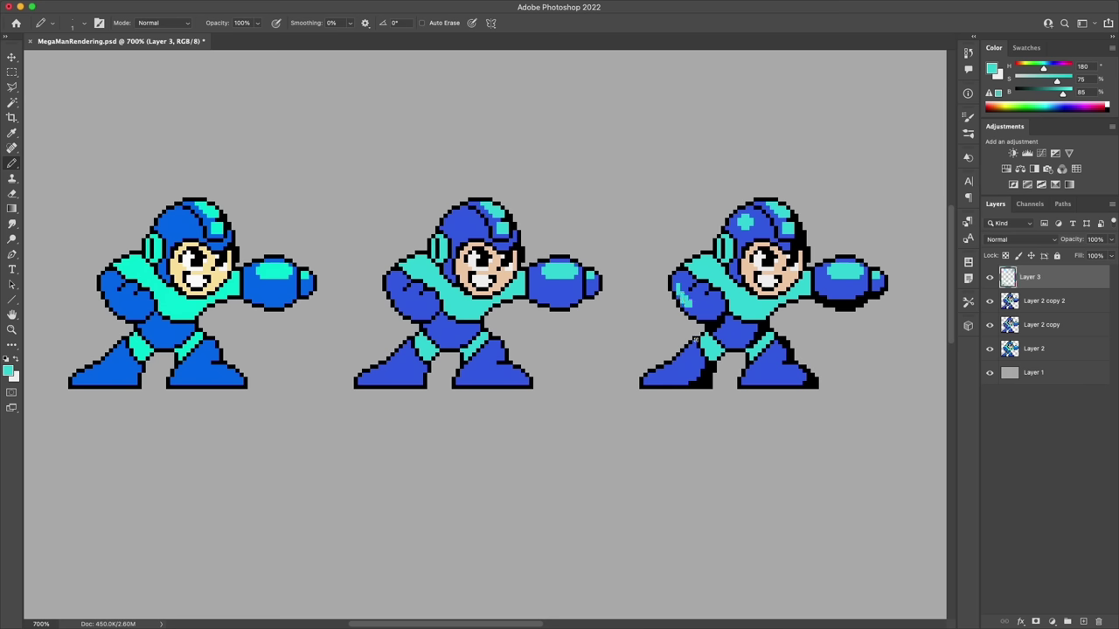
Step: Paint teal highlights along both boots of the third sprite with the one-pixel pencil
click(687, 350)
mouse_move(678, 363)
mouse_down()
mouse_move(662, 371)
mouse_move(682, 361)
mouse_up()
click(768, 352)
mouse_move(770, 354)
mouse_down()
mouse_move(759, 367)
mouse_move(794, 375)
mouse_up()
key(e)
key(b)
click(797, 376)
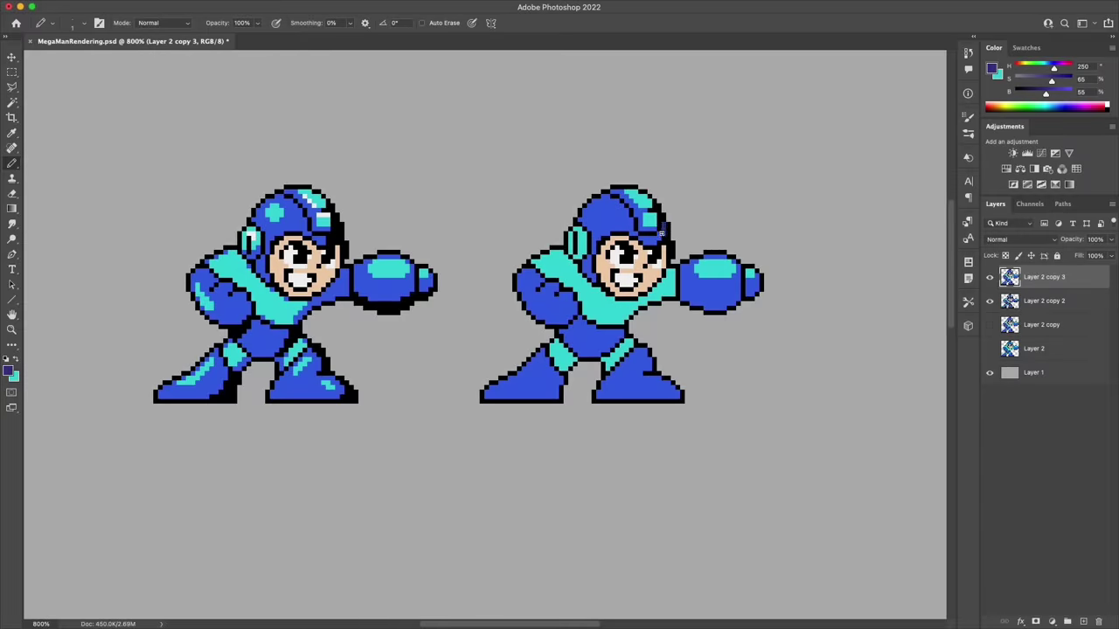
Step: Shade the new sprite copy's cannon underside, waist and both boots with dark purple instead of black
mouse_move(683, 297)
mouse_down()
mouse_move(736, 304)
mouse_move(725, 305)
mouse_up()
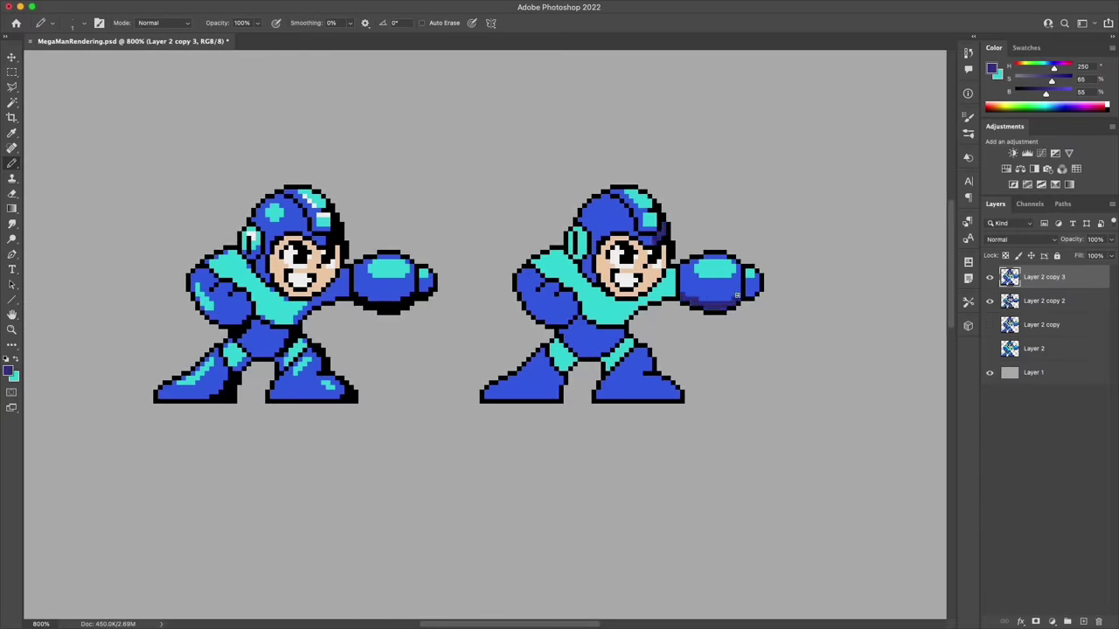
key(x)
alt+click(705, 298)
key(x)
drag(748, 295, 757, 290)
mouse_move(621, 332)
mouse_down()
mouse_move(609, 351)
mouse_move(616, 339)
mouse_move(650, 367)
mouse_move(645, 359)
mouse_move(674, 393)
mouse_move(663, 398)
mouse_up()
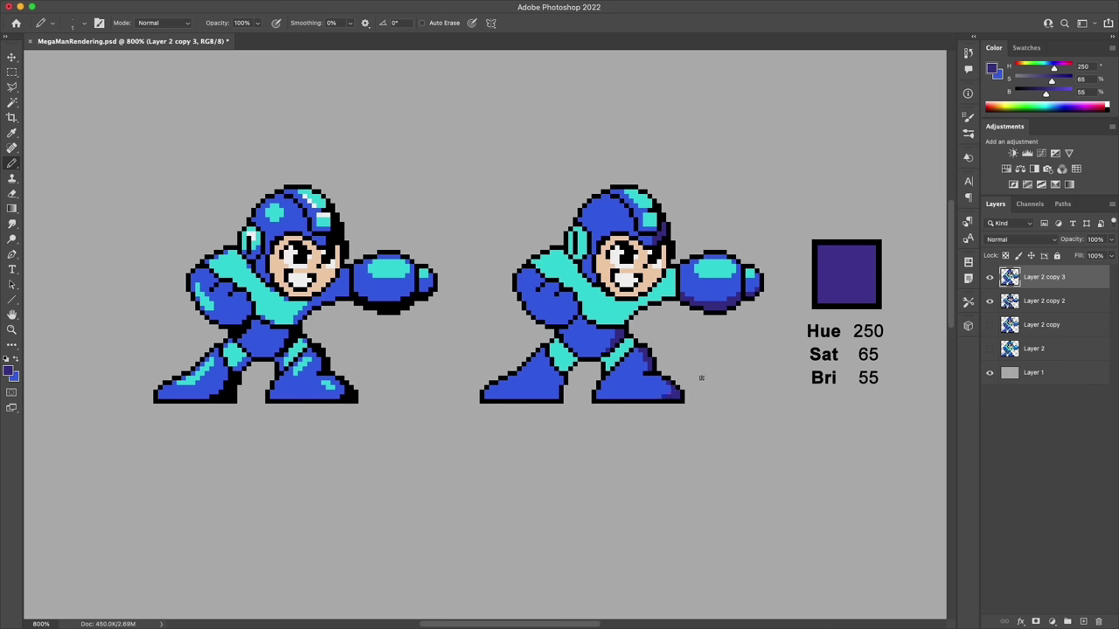
drag(563, 382, 538, 396)
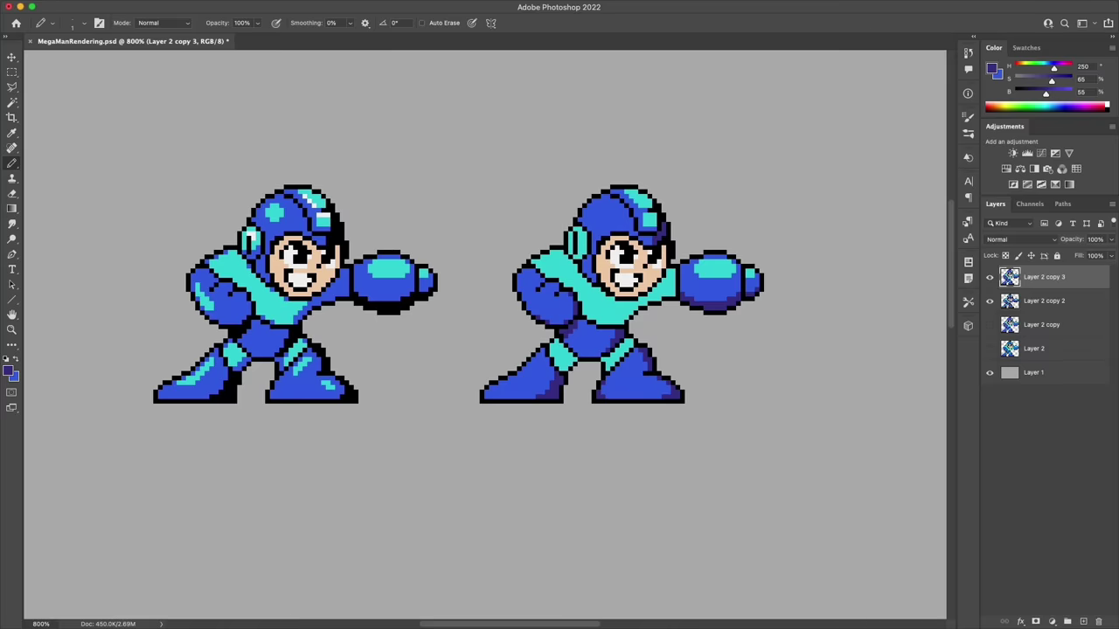
Step: Create a new layer at 50% opacity above the purple-shaded sprite
key(super+shift+n)
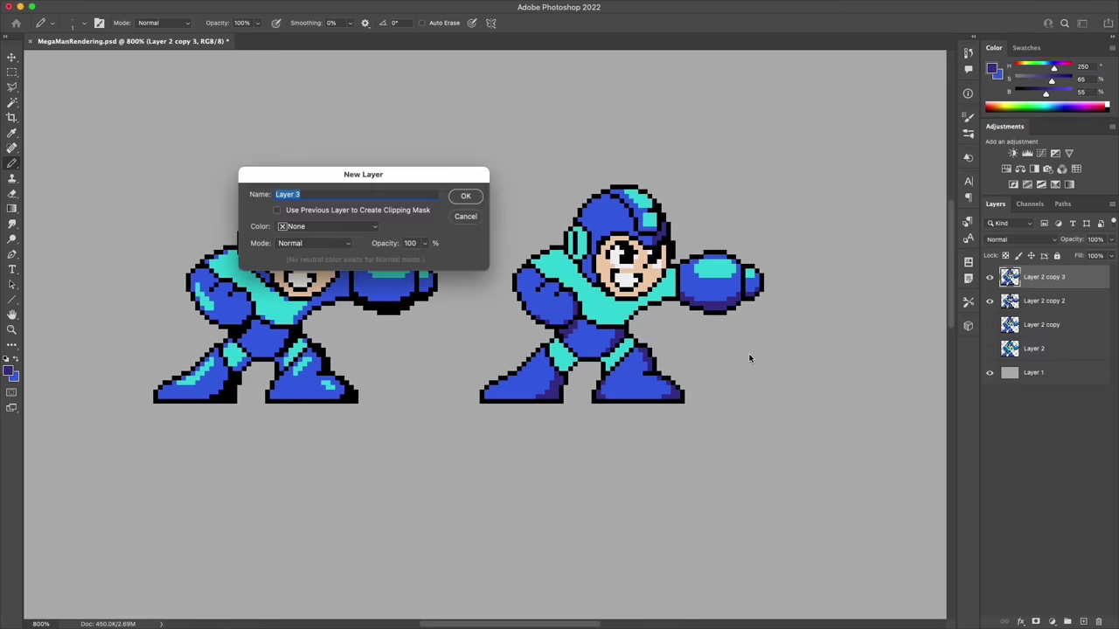
double_click(410, 243)
text(50)
click(465, 196)
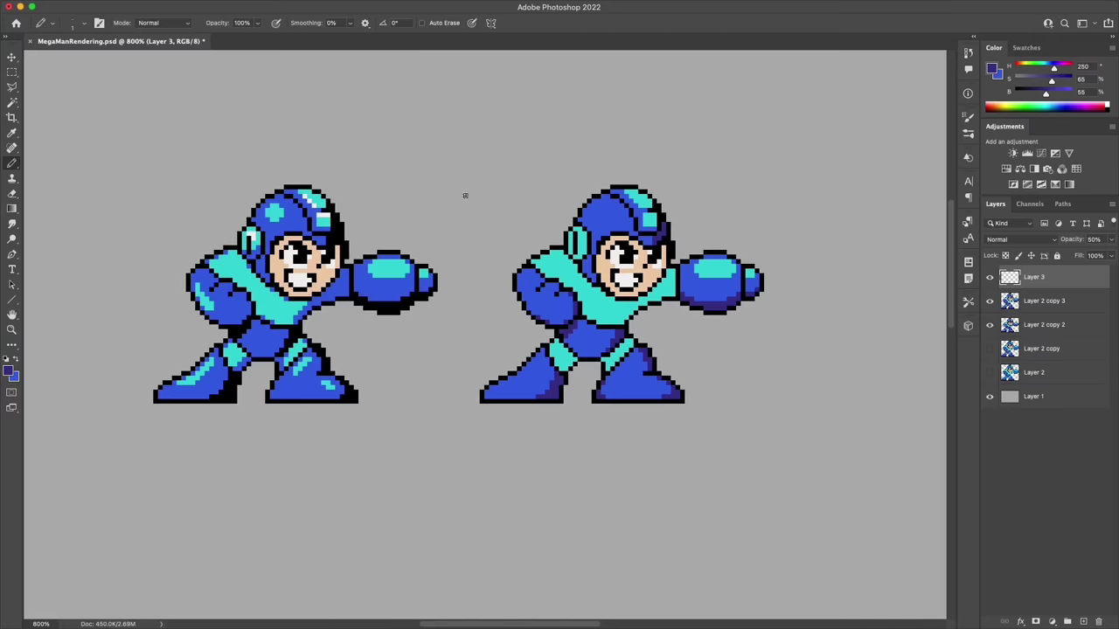
Step: Undo the stray stroke, sample the teal and stamp a round highlight on the purple-shaded sprite's helmet
mouse_move(507, 229)
mouse_down()
mouse_move(680, 220)
mouse_move(664, 296)
mouse_move(741, 240)
mouse_up()
key(super+z)
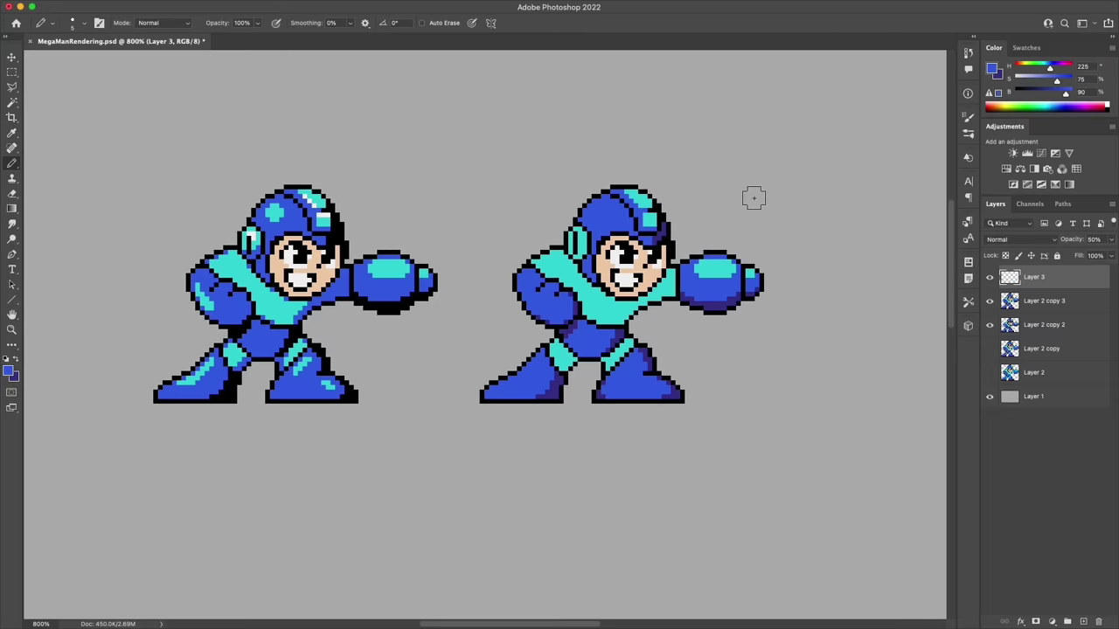
key(bracketleft)
key(bracketleft)
alt+click(604, 302)
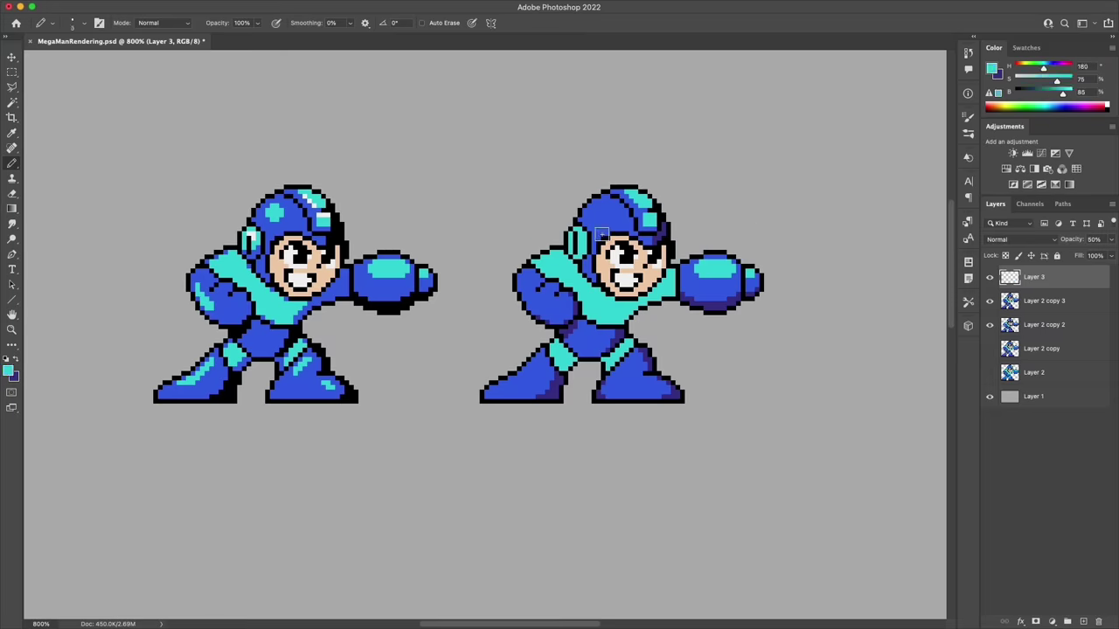
click(598, 213)
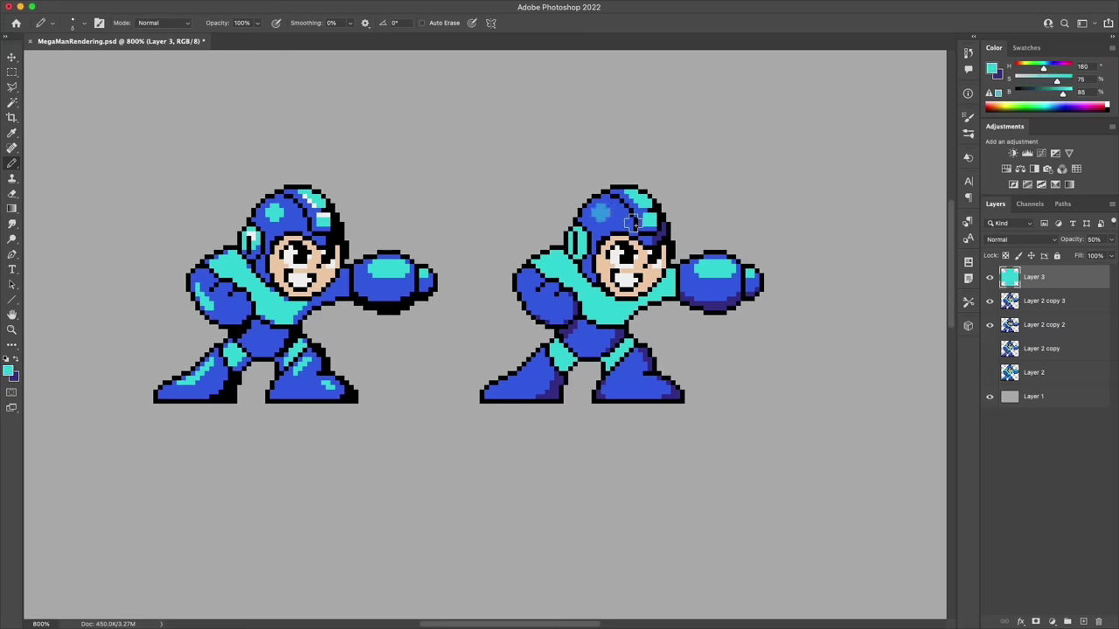
Step: Paint half-transparent teal highlights on the purple-shaded sprite's bent arm and both boots
drag(523, 287, 529, 302)
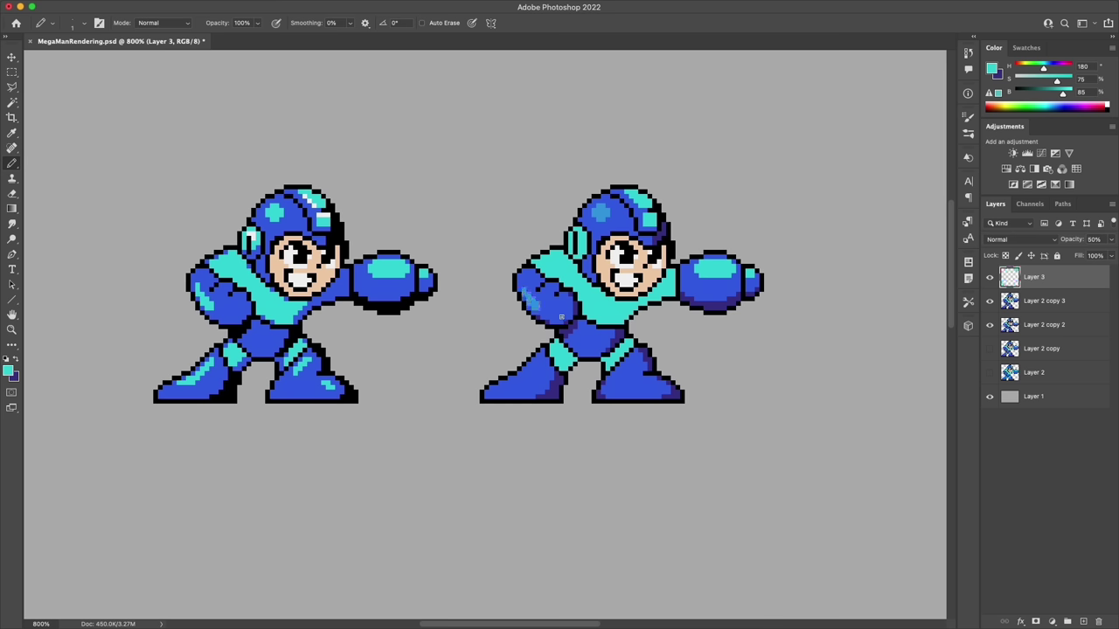
drag(538, 360, 515, 382)
drag(648, 383, 649, 386)
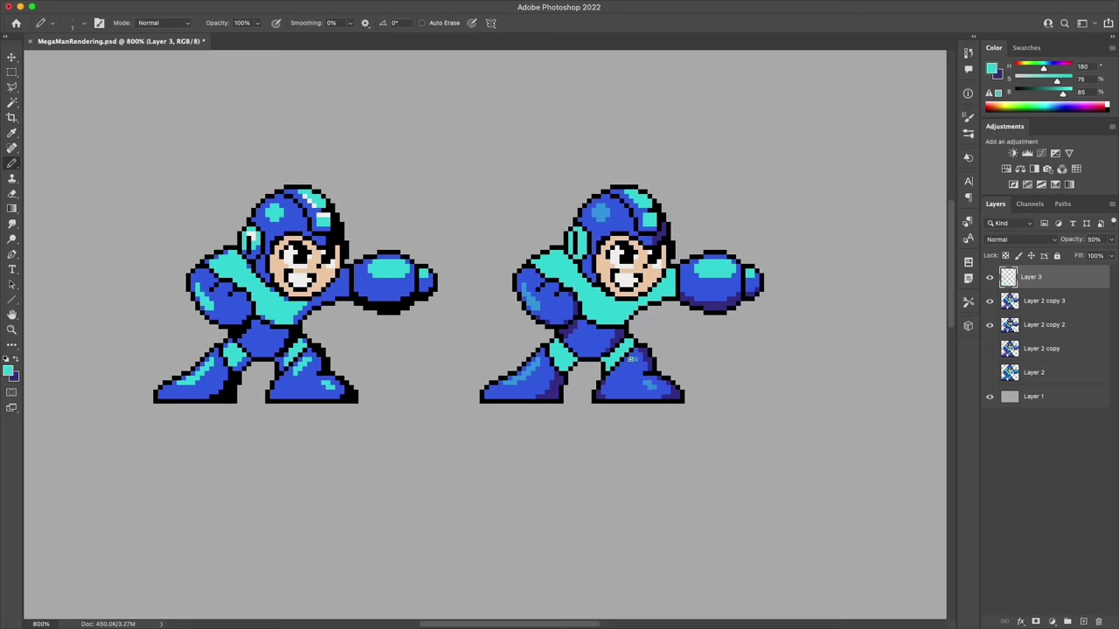
Step: Merge the highlight layer down into the sprite layer and sample the blended light blue from the boot highlight
key(ctrl+e)
key(i)
click(639, 363)
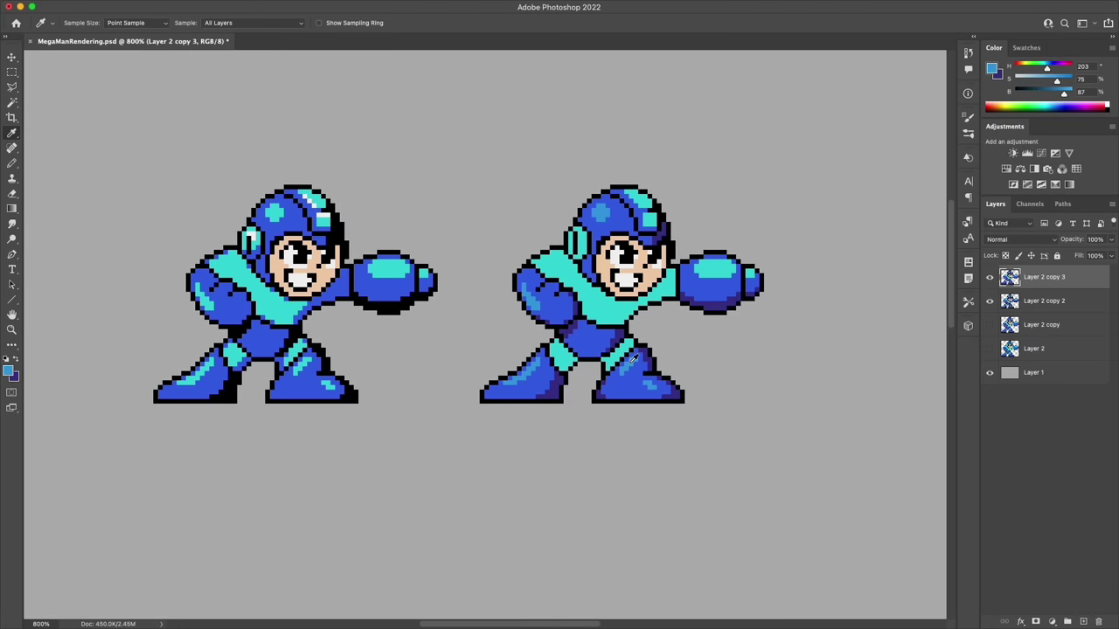
Step: Select both teal highlights on the arm cannon with a contiguous Magic Wand, fill them with the light blue, and deselect
key(b)
key(w)
click(712, 269)
click(376, 24)
click(714, 269)
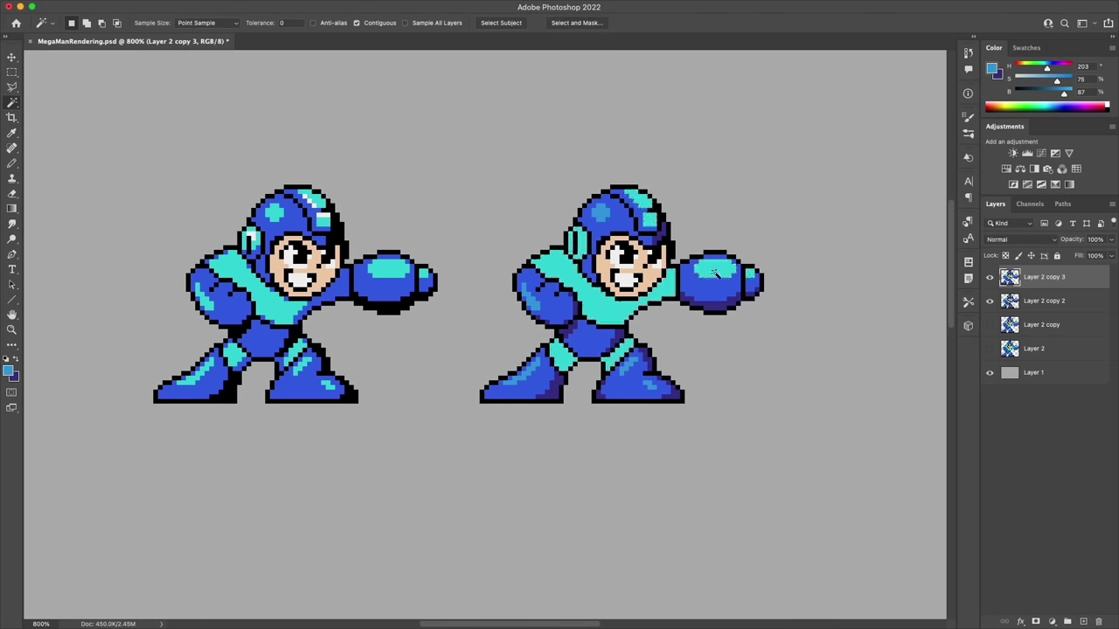
shift+click(750, 274)
key(alt+BackSpace)
key(m)
click(753, 292)
Step: Shade the teal extended arm, chest edge, earpiece and leg bands with the light blue
key(b)
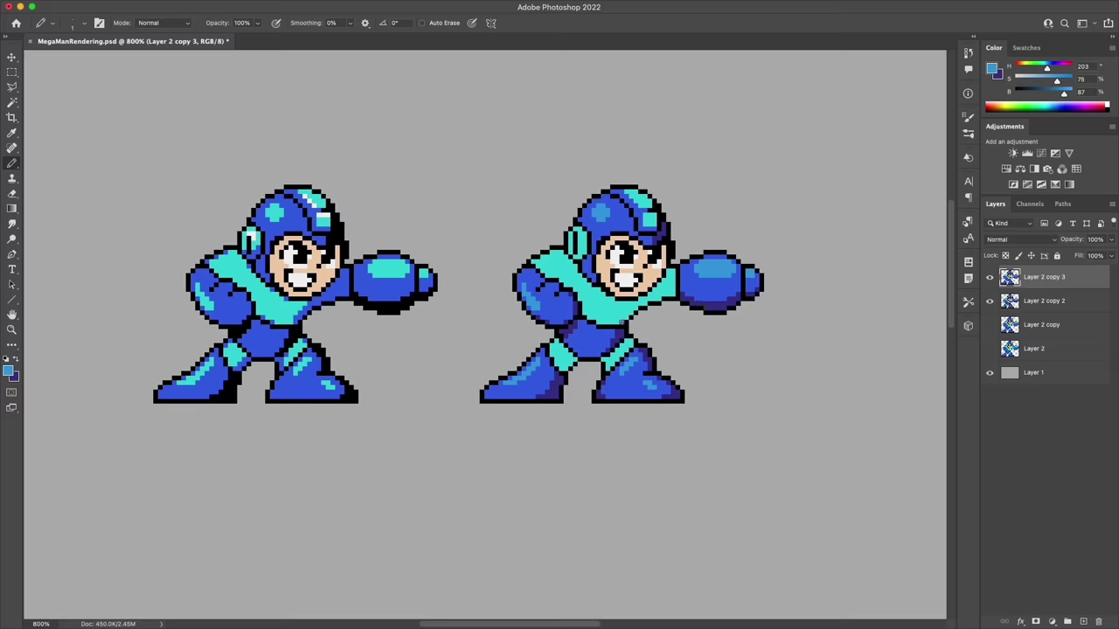
key(i)
click(657, 300)
key(m)
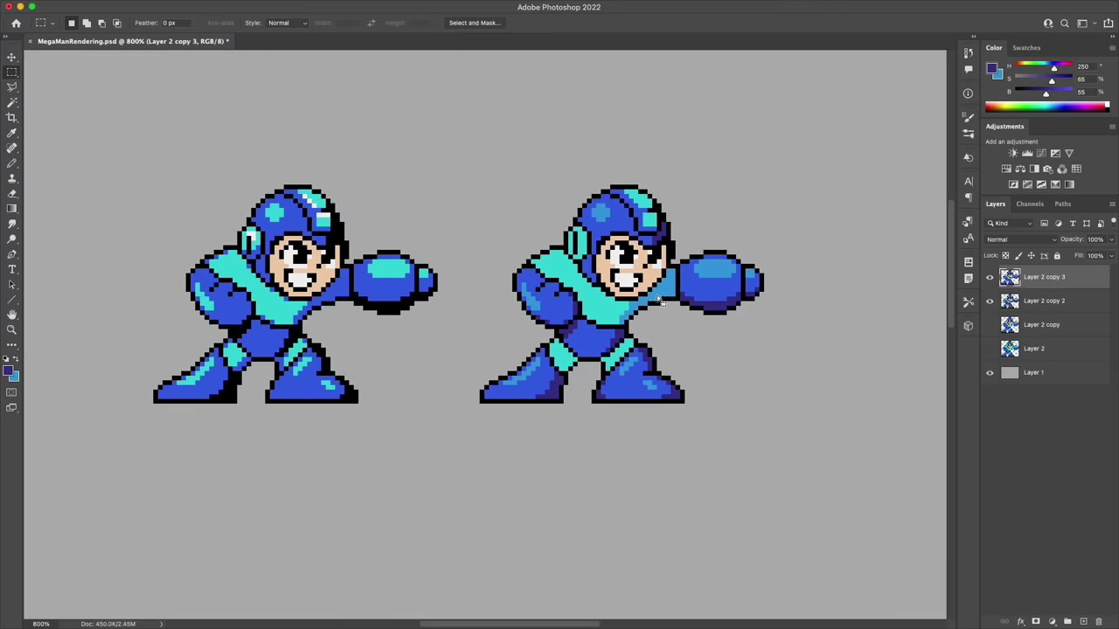
key(x)
key(b)
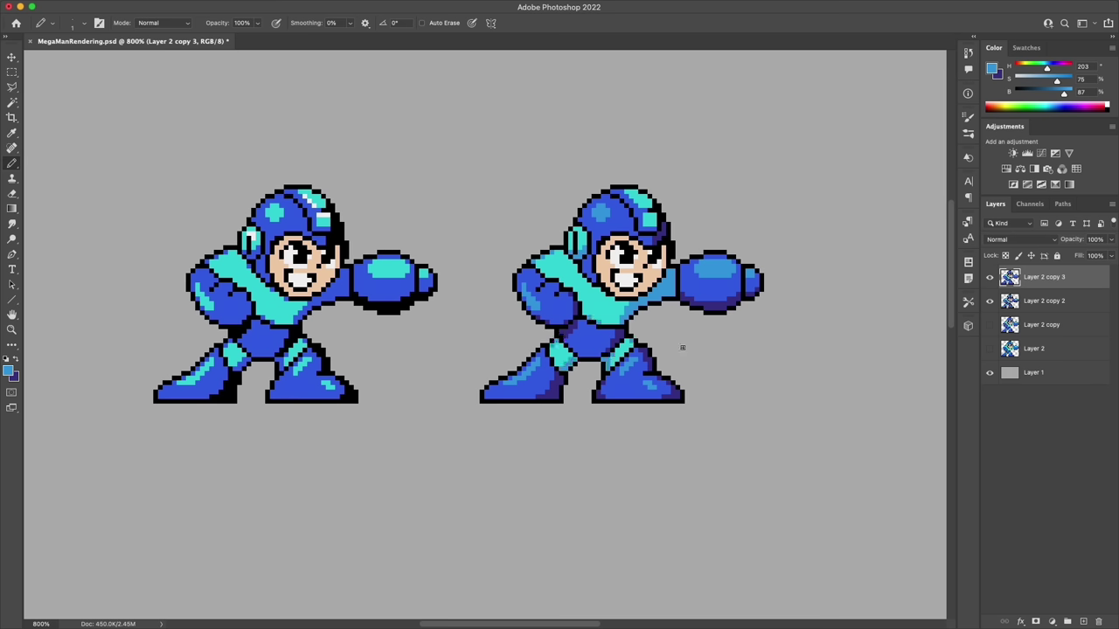
Step: Sample the sprite's off-white and paint highlights on the earpiece, helmet gem and helmet crest
alt+click(641, 282)
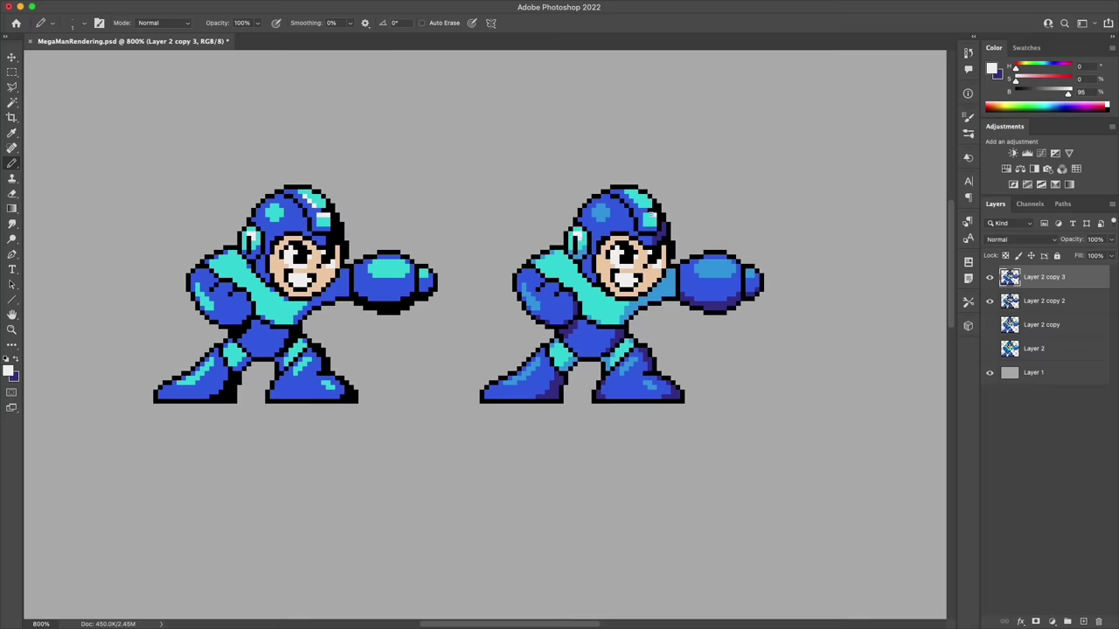
drag(651, 214, 631, 195)
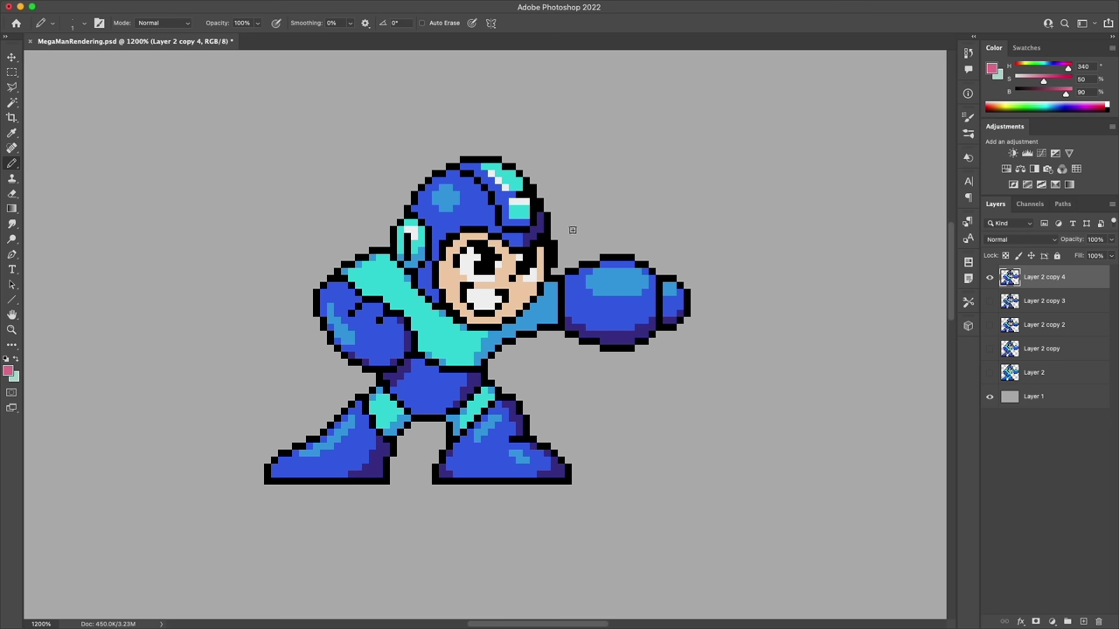
Step: Shade the face edges and earpiece centre with pink, and add sampled teal shading to the eye and teeth
mouse_move(542, 248)
mouse_down()
mouse_move(539, 281)
mouse_move(513, 312)
mouse_up()
mouse_move(469, 238)
mouse_down()
mouse_move(512, 262)
mouse_move(472, 240)
mouse_move(441, 265)
mouse_up()
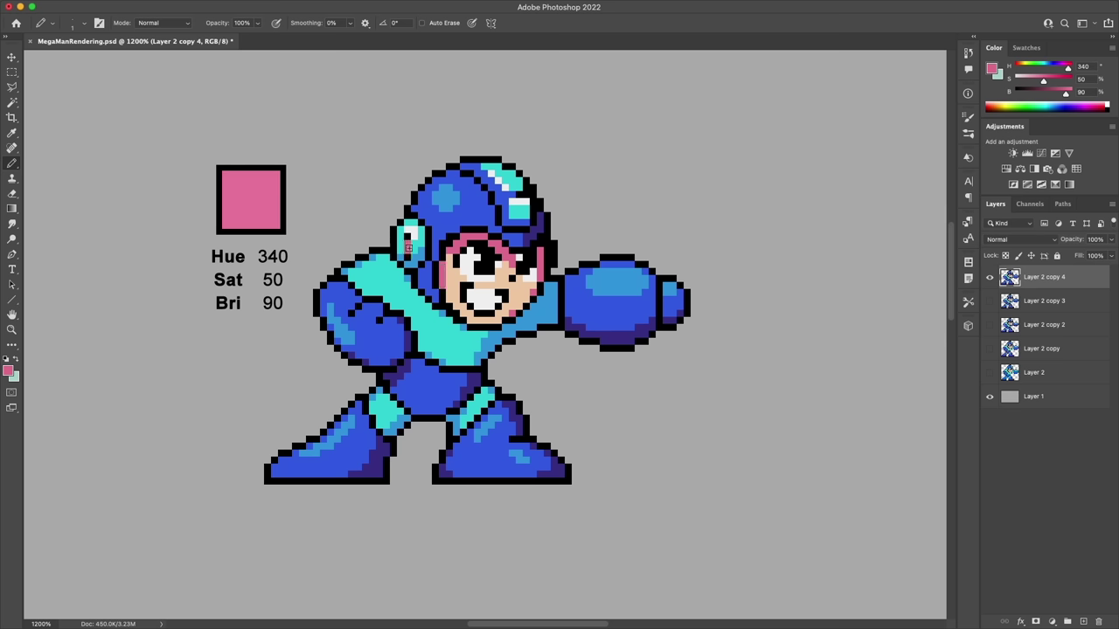
alt+click(521, 183)
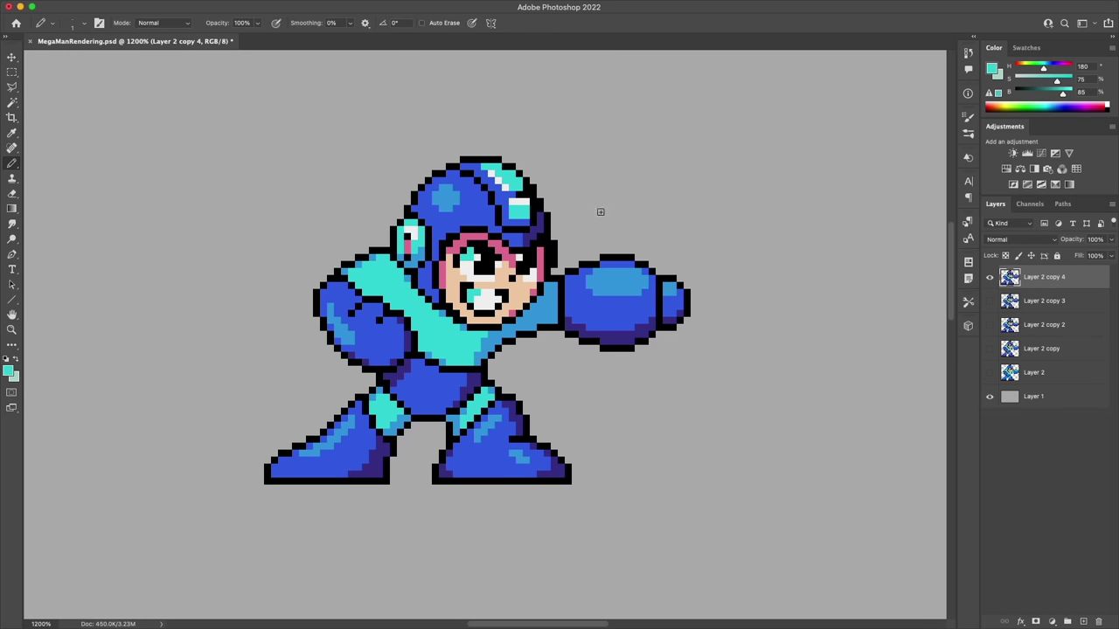
Step: Undo the teal shading on the eye and teeth and repaint it with the pale grey-green
key(super+z)
key(super+z)
key(x)
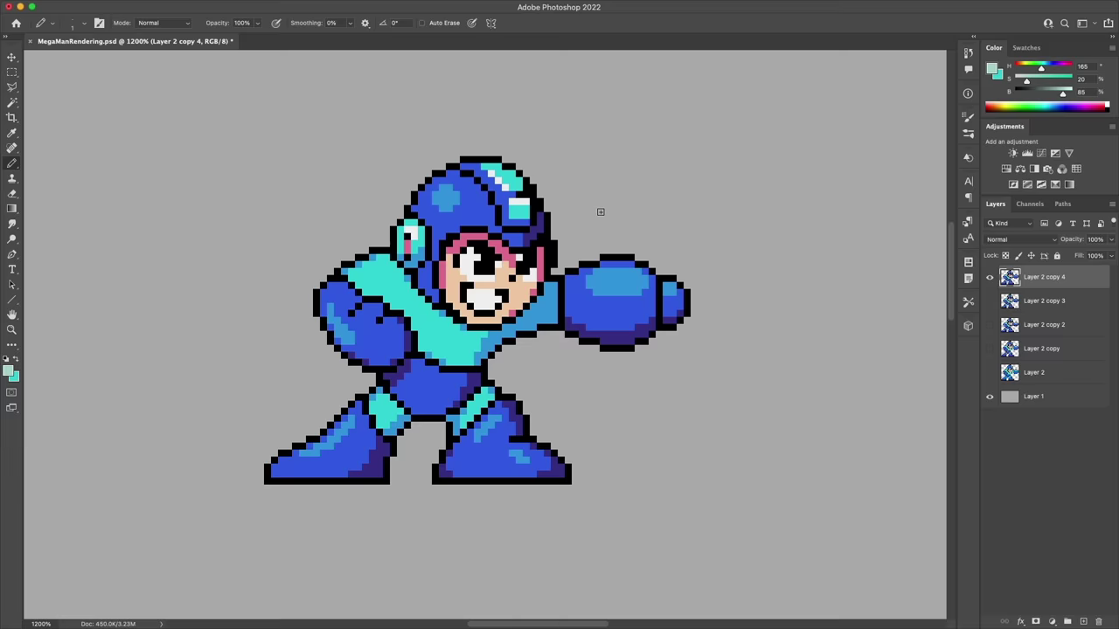
mouse_move(484, 256)
mouse_down()
mouse_move(465, 259)
mouse_move(470, 300)
mouse_up()
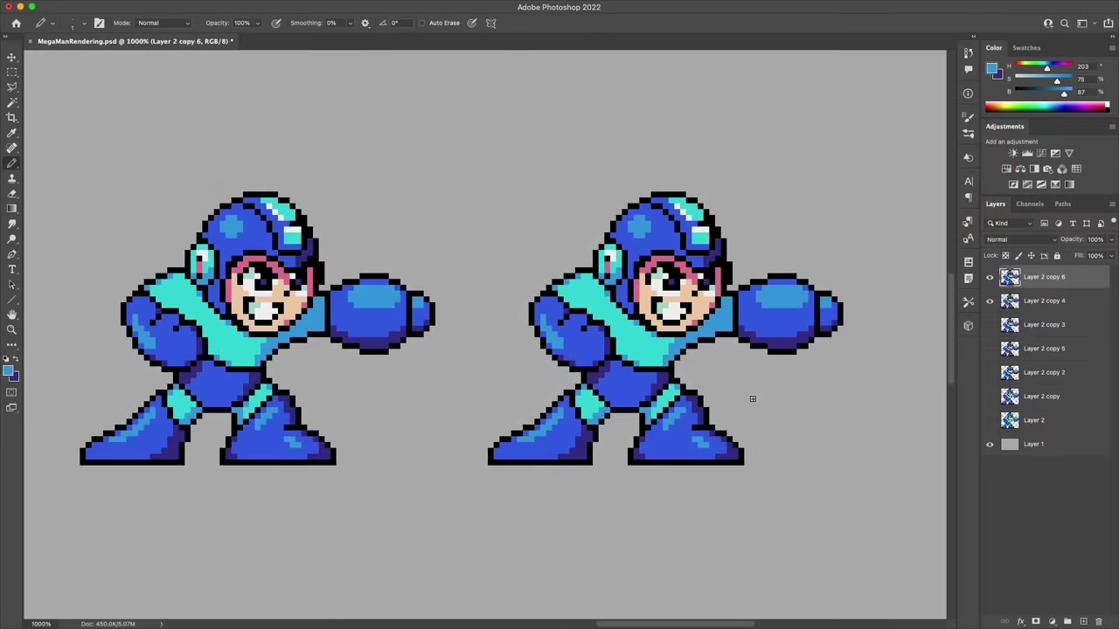
Step: Create a new layer above the duplicated sprite with its opacity set to 50%
key(super+shift+n)
double_click(409, 243)
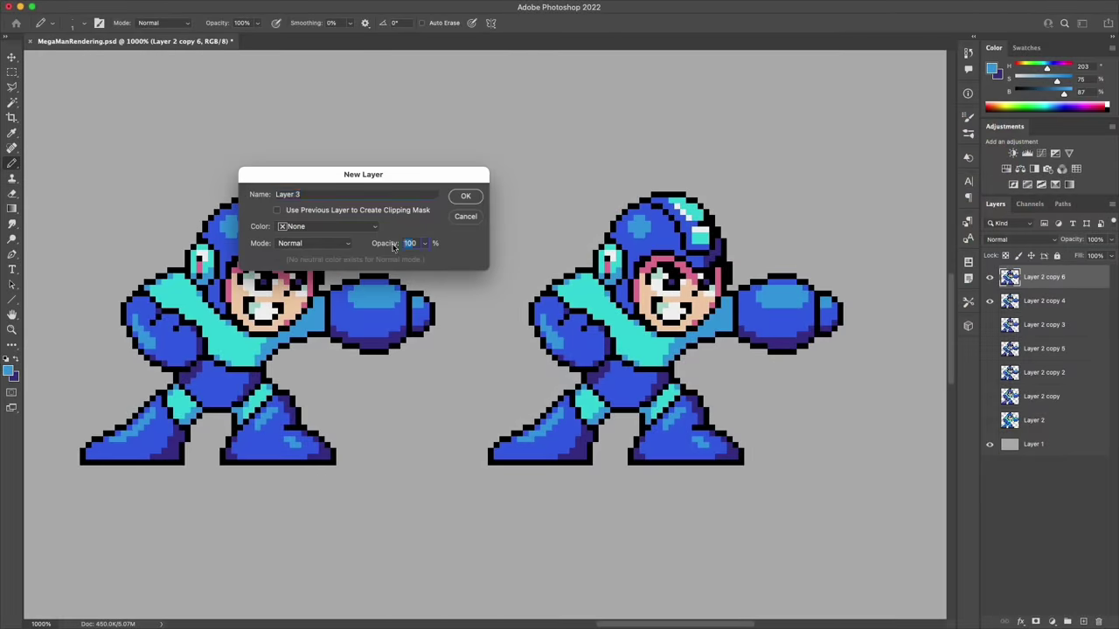
text(50)
key(Return)
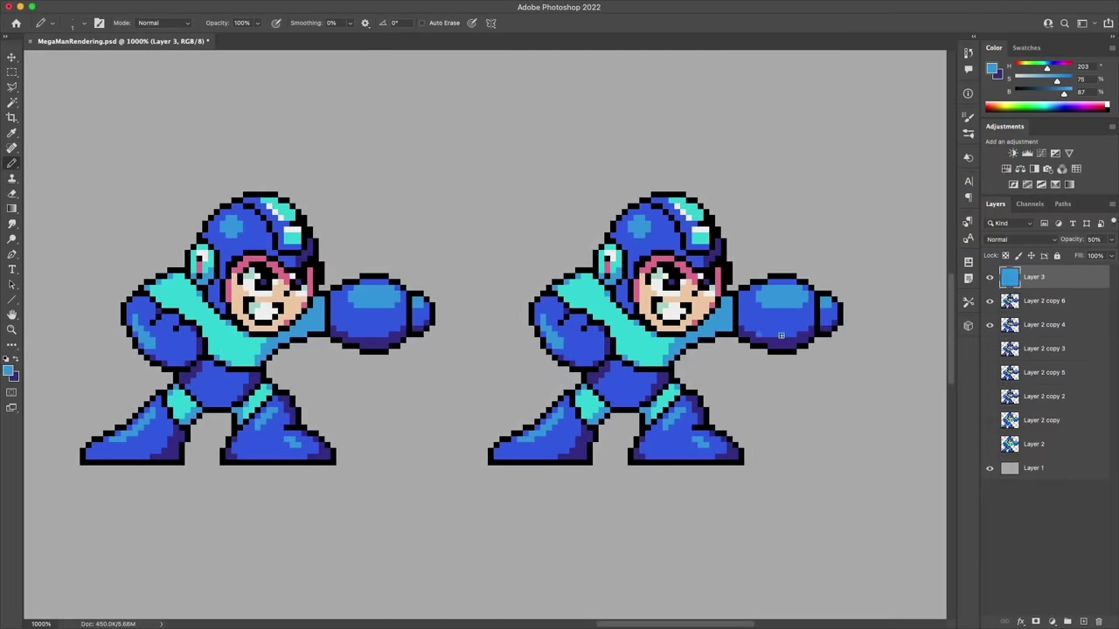
Step: Paint dark purple midtone pixels along the shadow edges of the second sprite's cannon, waist, glove, boots and helmet on the 50% layer
key(x)
click(760, 334)
drag(795, 334, 800, 334)
click(814, 329)
click(829, 325)
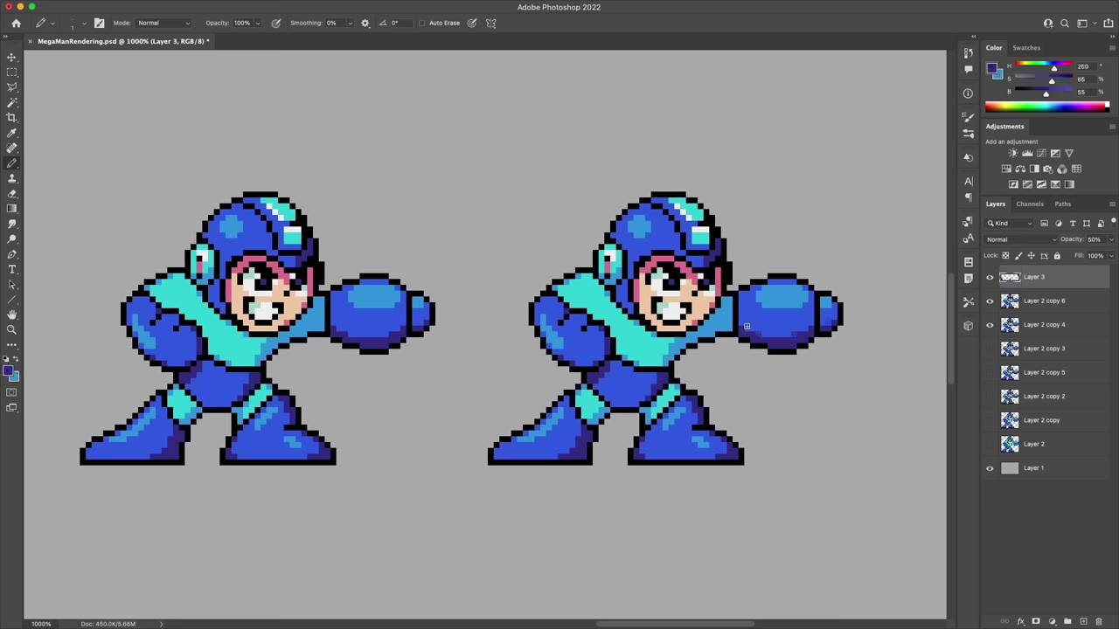
click(655, 378)
click(636, 405)
drag(590, 363, 578, 363)
drag(642, 444, 646, 456)
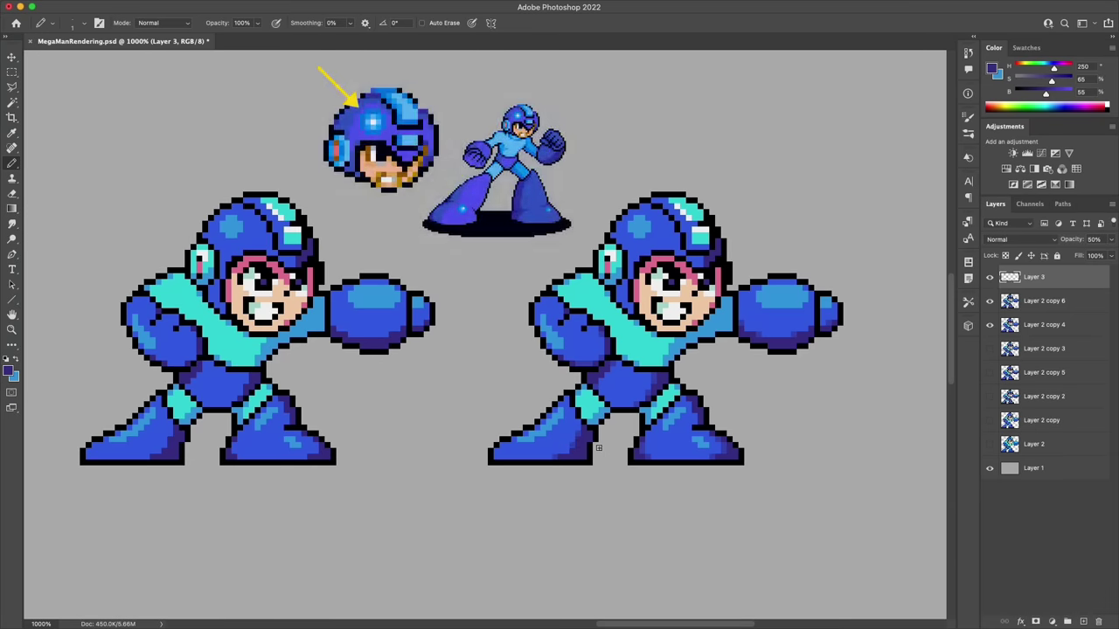
click(701, 261)
Step: Blend the second sprite's chest shading and blue highlights with light blue midtones, and merge the 50% layer into the sprite copy below
key(x)
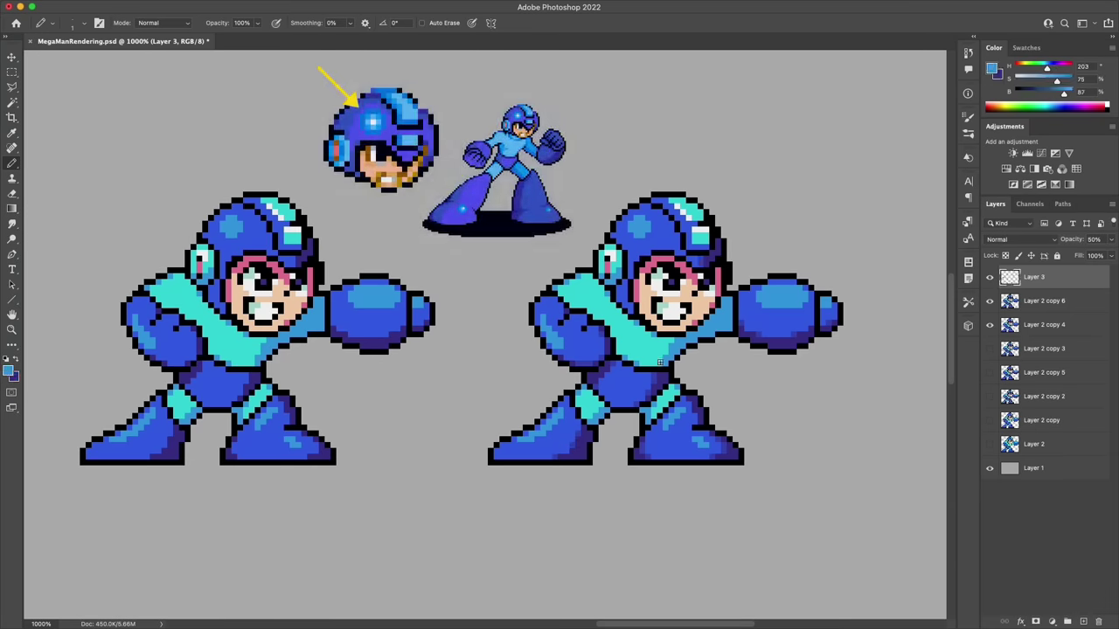
drag(661, 361, 671, 341)
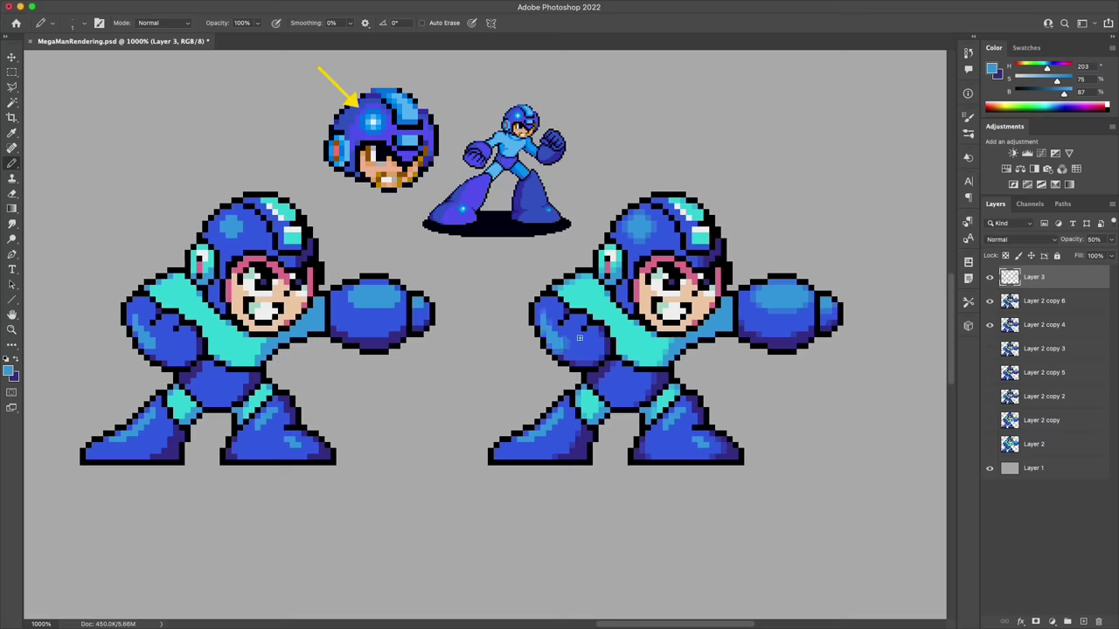
key(super+z)
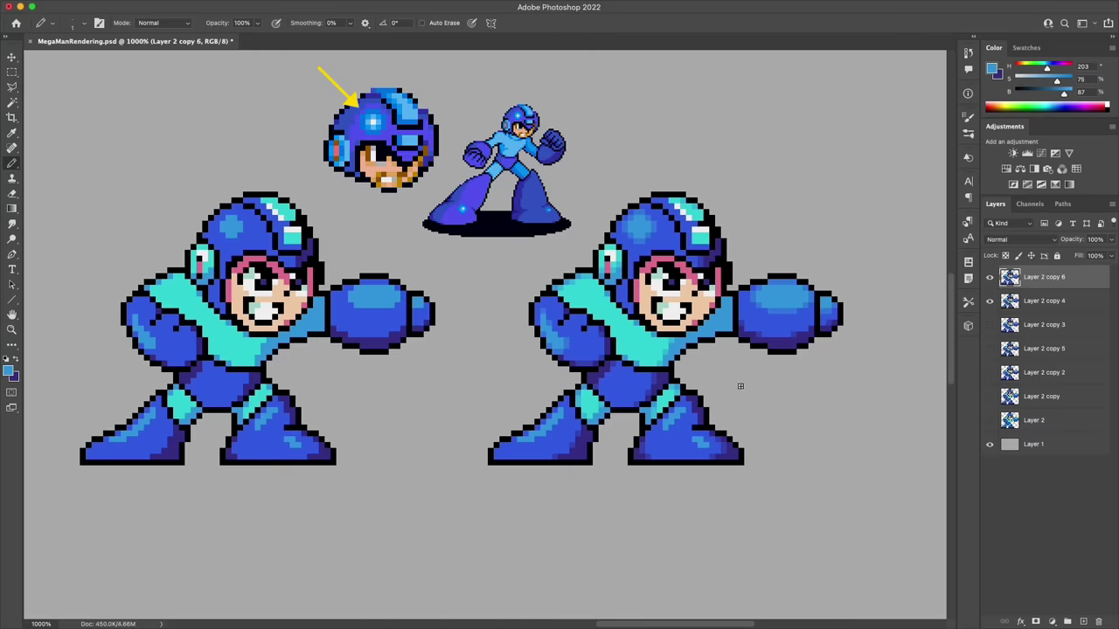
Step: Recolour the black outline along the upper edges of the second sprite's cannon, helmet and shoulder with dark purple
key(x)
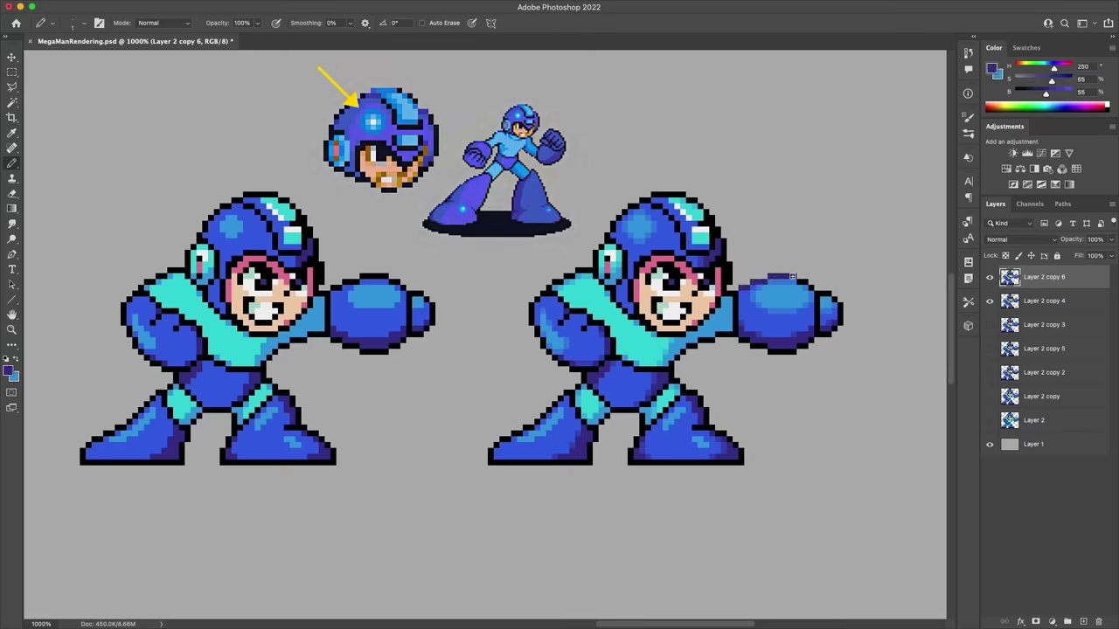
drag(840, 305, 840, 311)
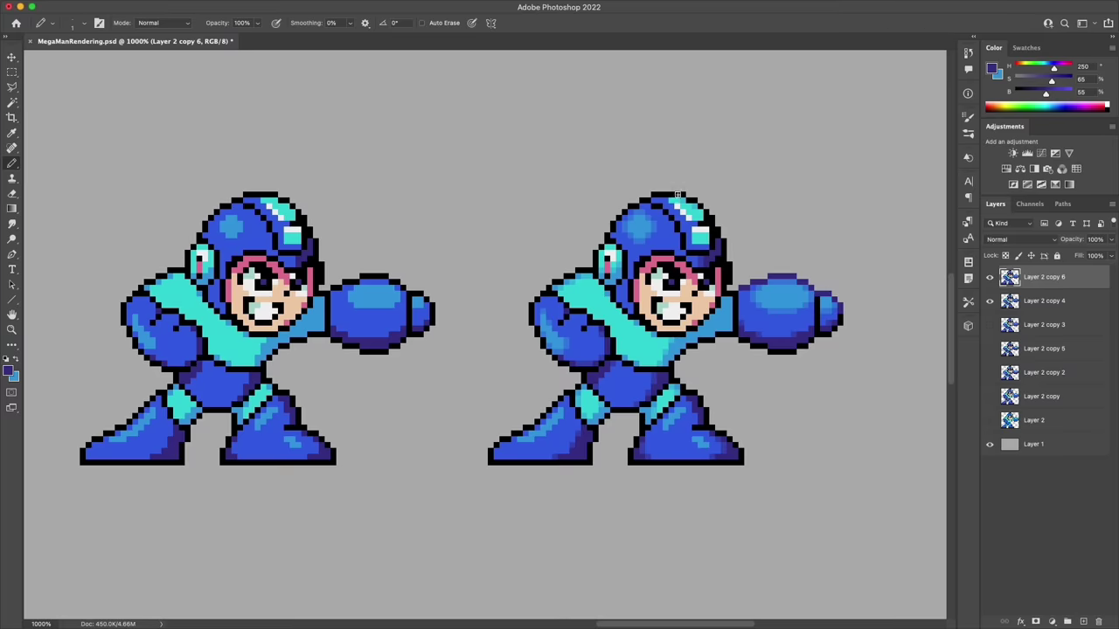
drag(678, 194, 652, 194)
click(642, 200)
click(631, 206)
click(624, 213)
click(619, 218)
drag(590, 270, 555, 281)
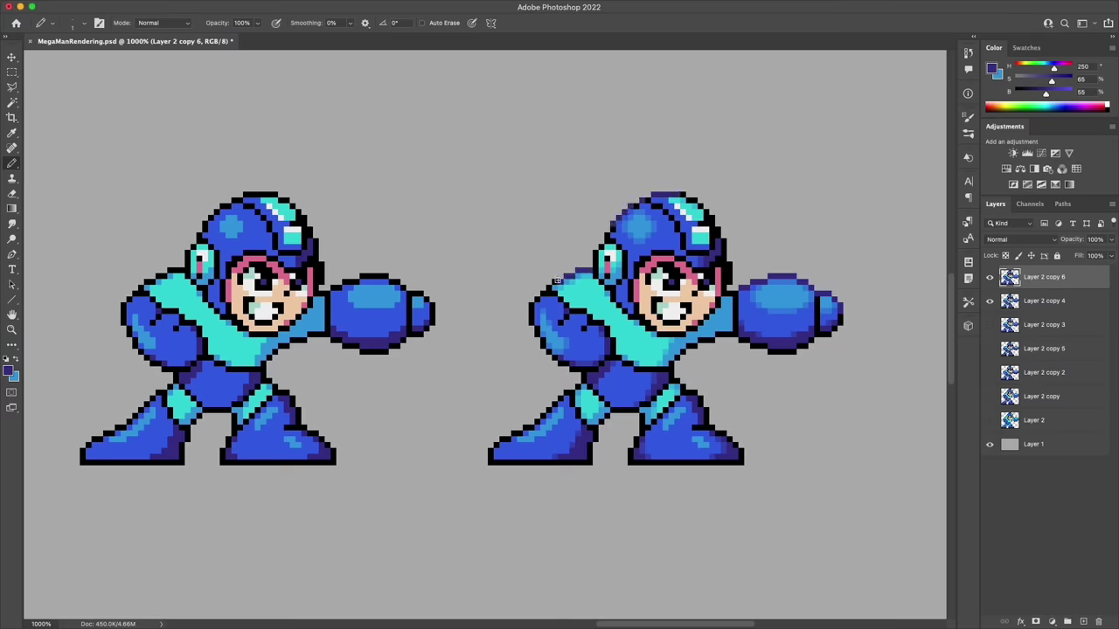